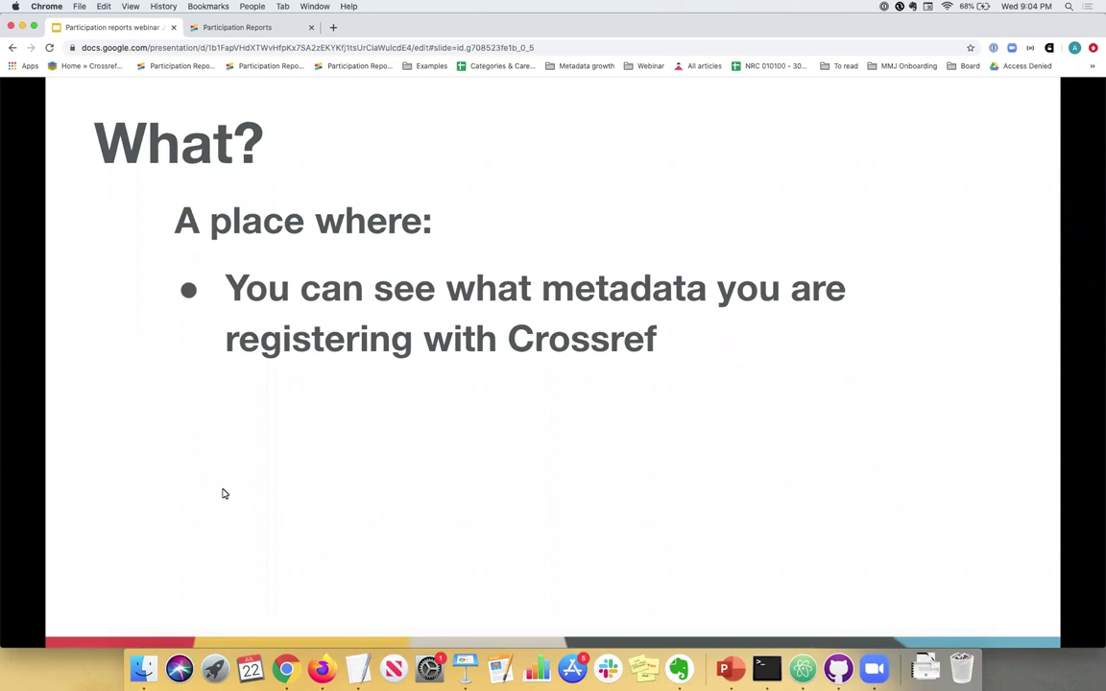
Reveal the metadata-progress and member-comparison points, then advance to the 'Why?' slide
key("Right")
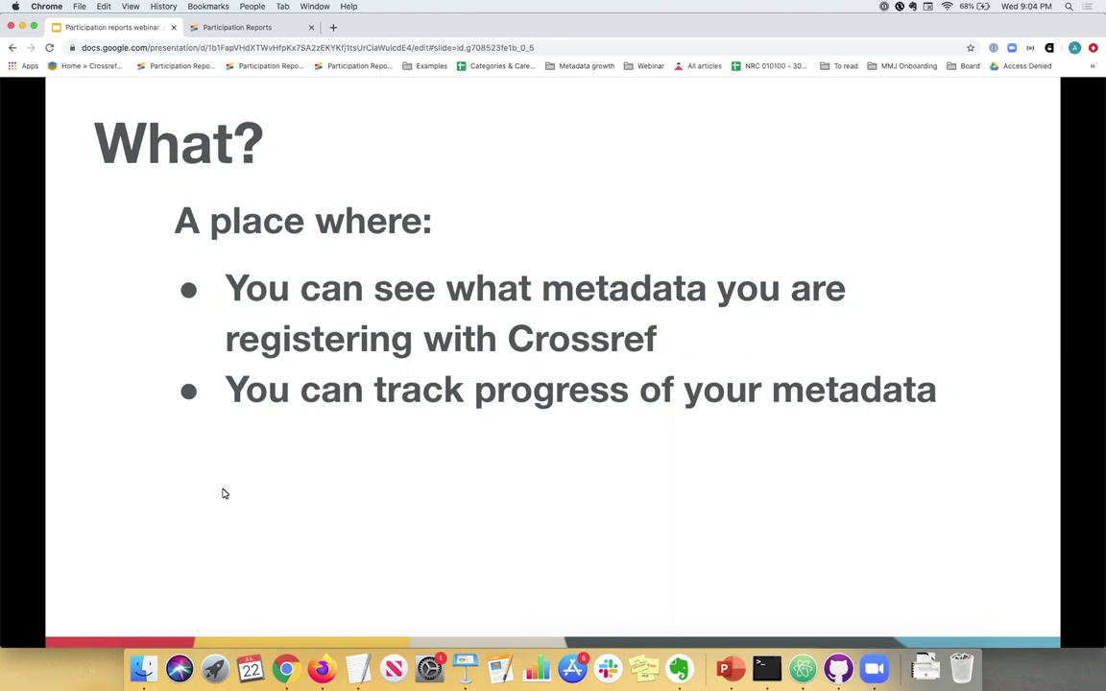
key("Right")
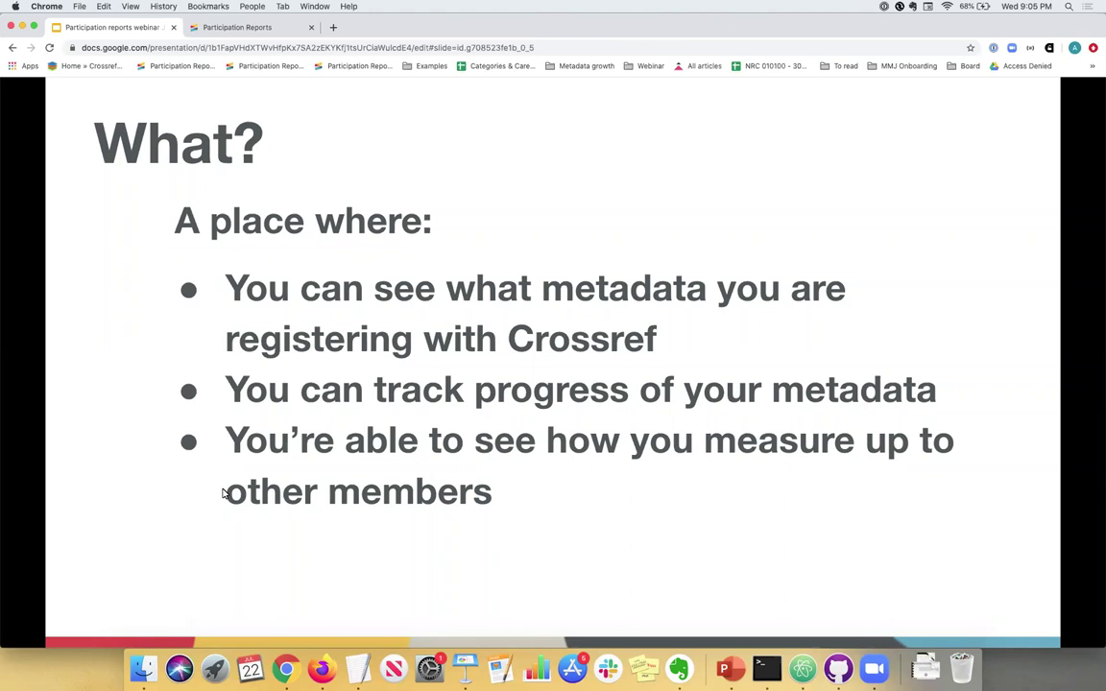
key("Right")
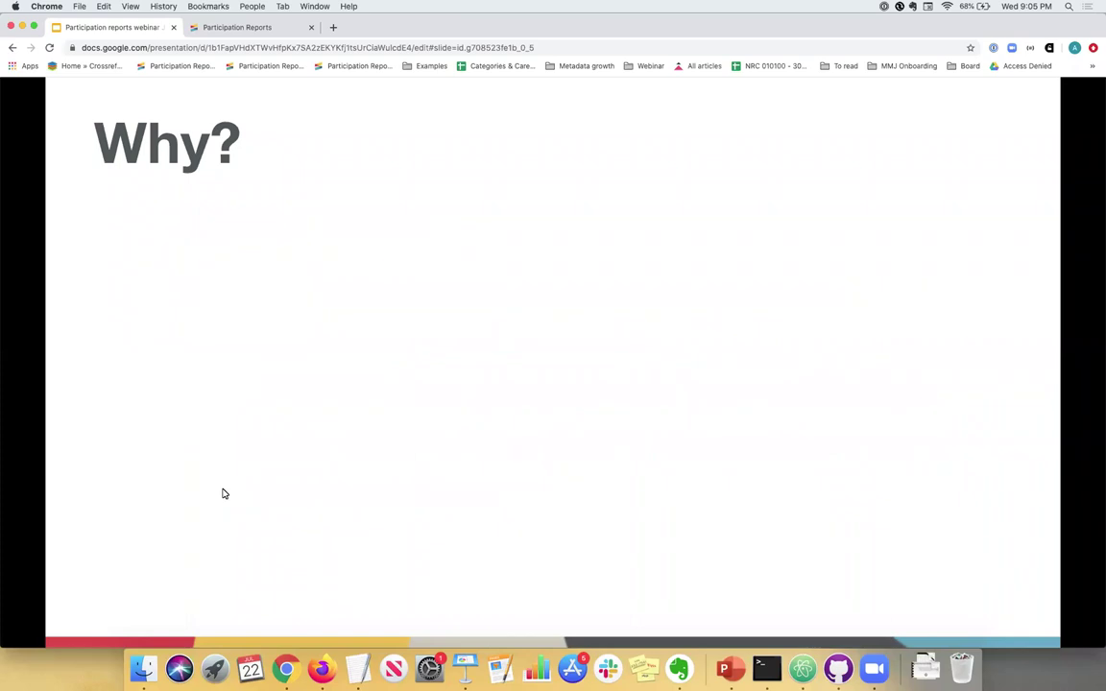
Reveal the 'Crossref members:' heading and its three points, then go to 'Who uses Crossref's Metadata?'
key("Right")
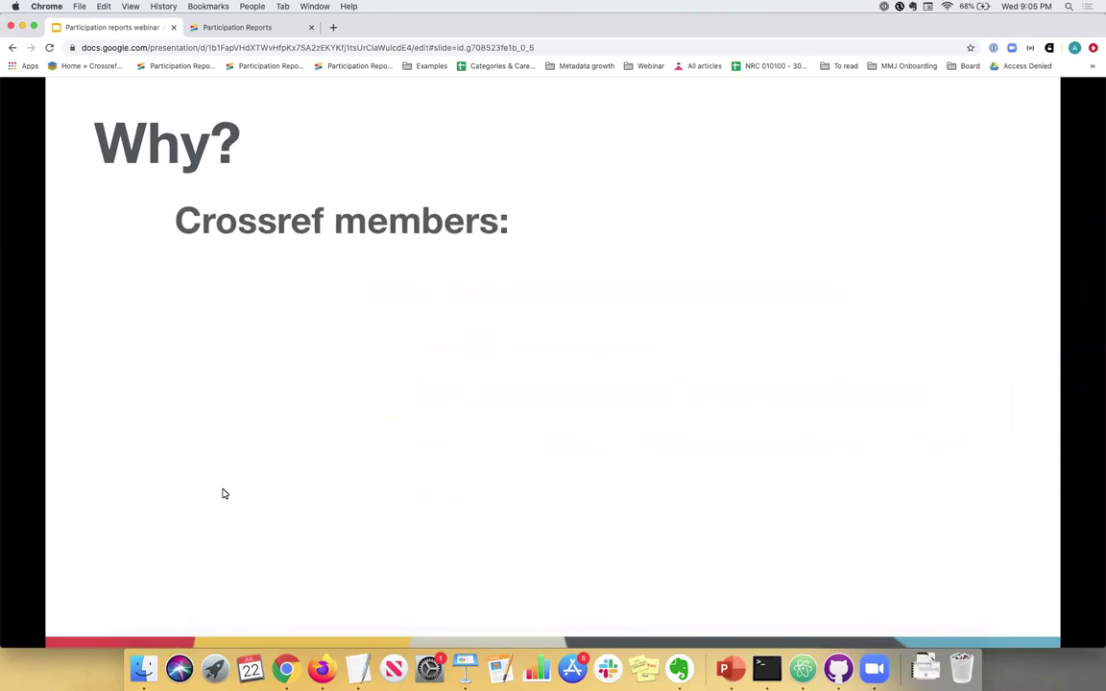
key("Right")
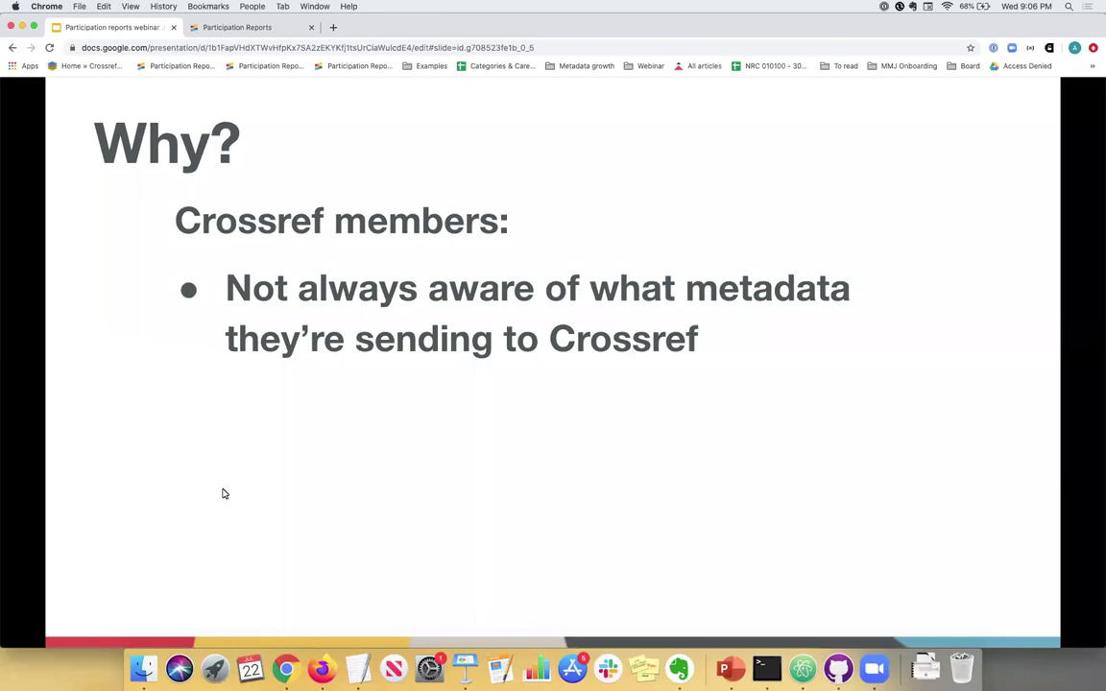
key("Right")
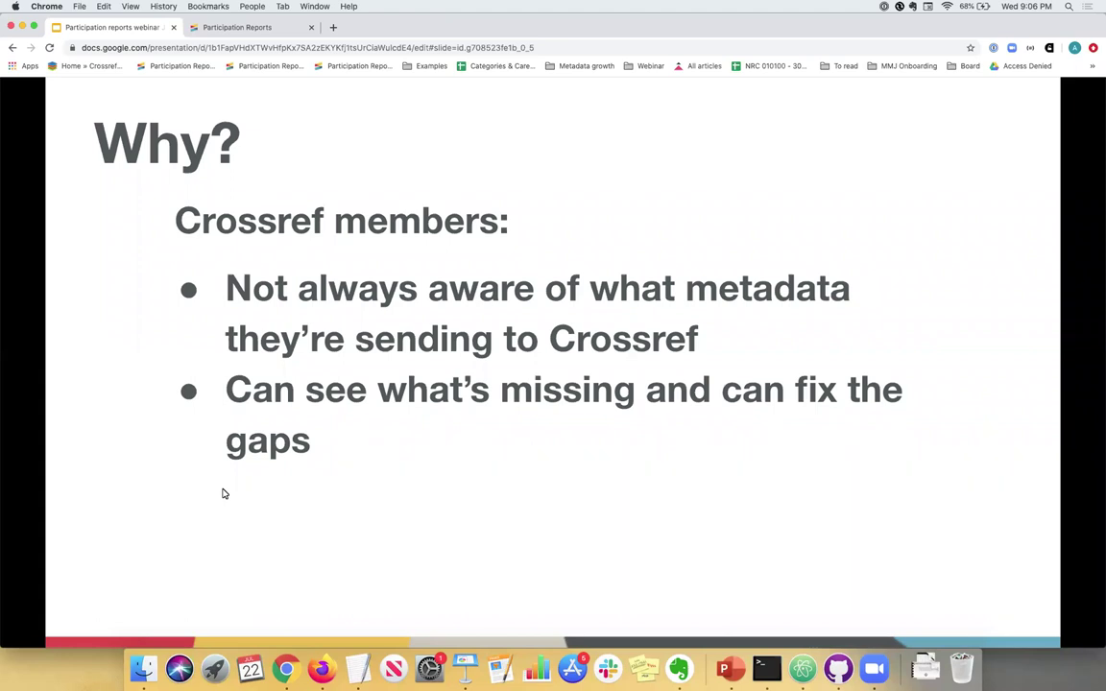
left_click(222, 493)
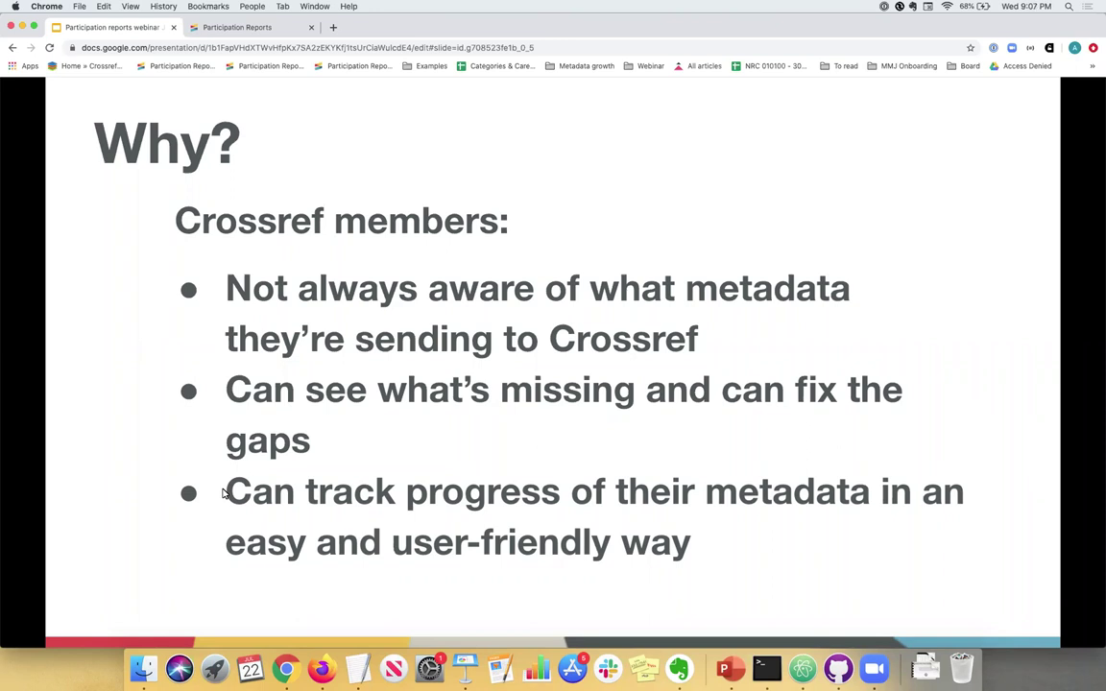
key("Right")
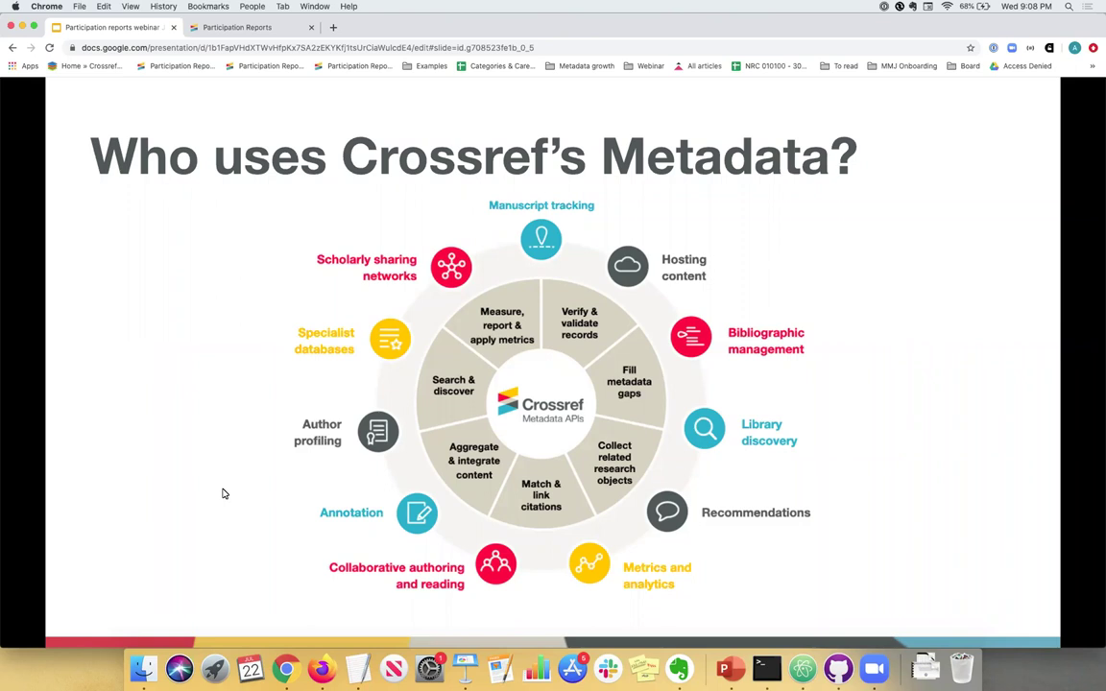
Advance past the diagram to the 'When registering metadata in Crossref' slide
key("Right")
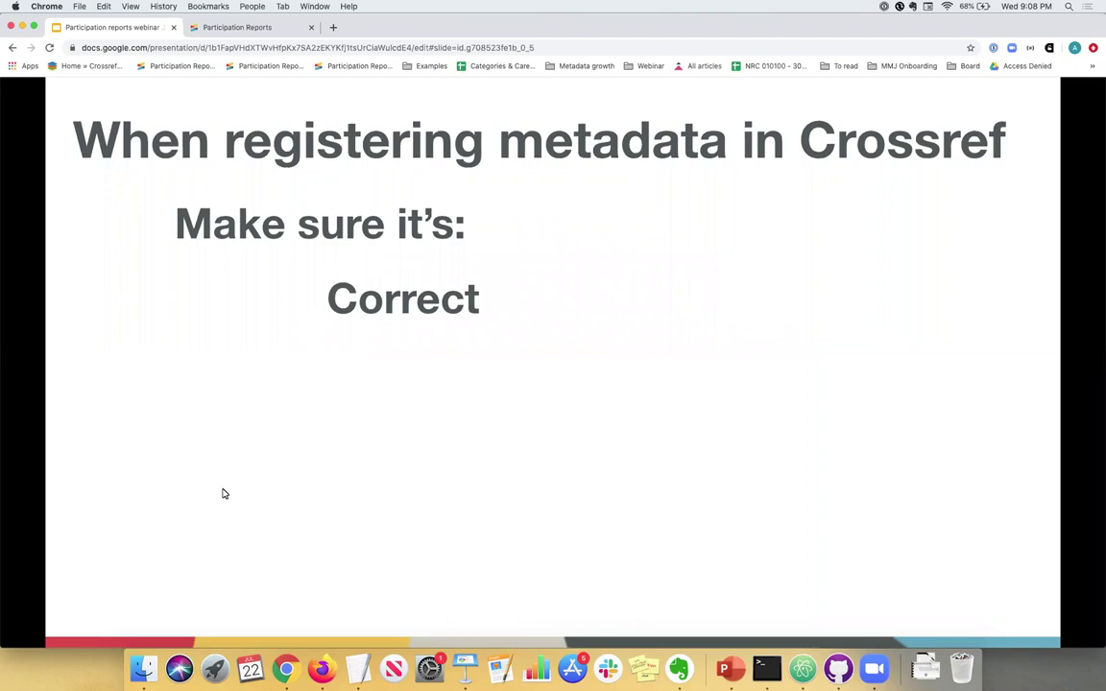
Reveal 'Complete' and 'Up-to-date', then advance to the 'So let's see how it works' slide
key("Right")
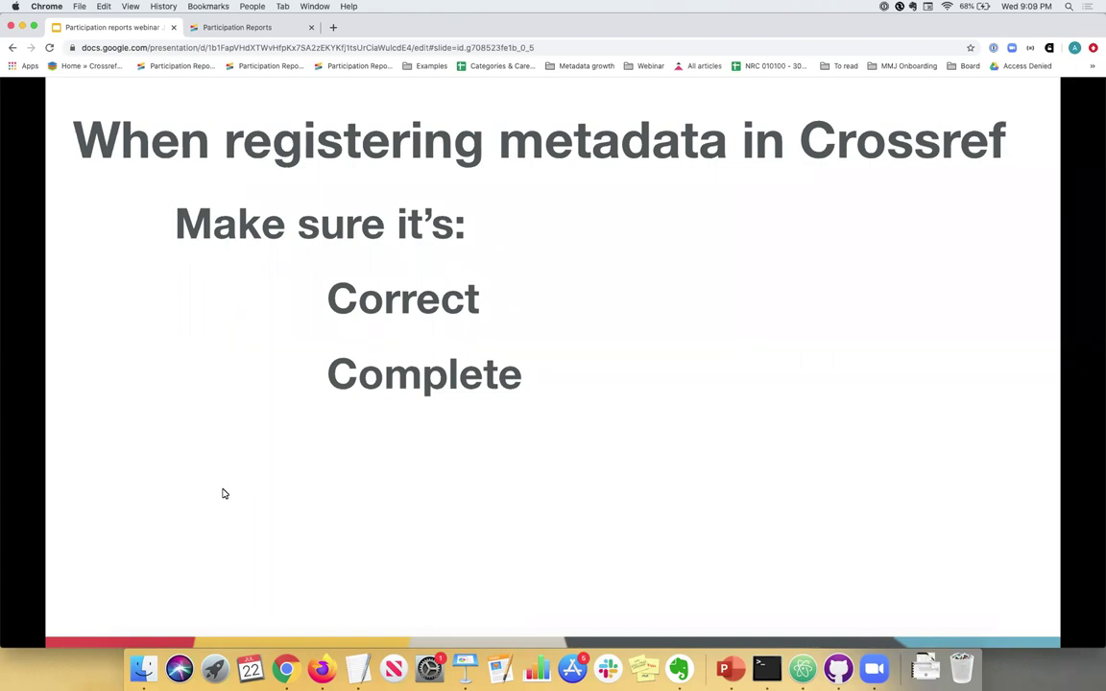
key("Right")
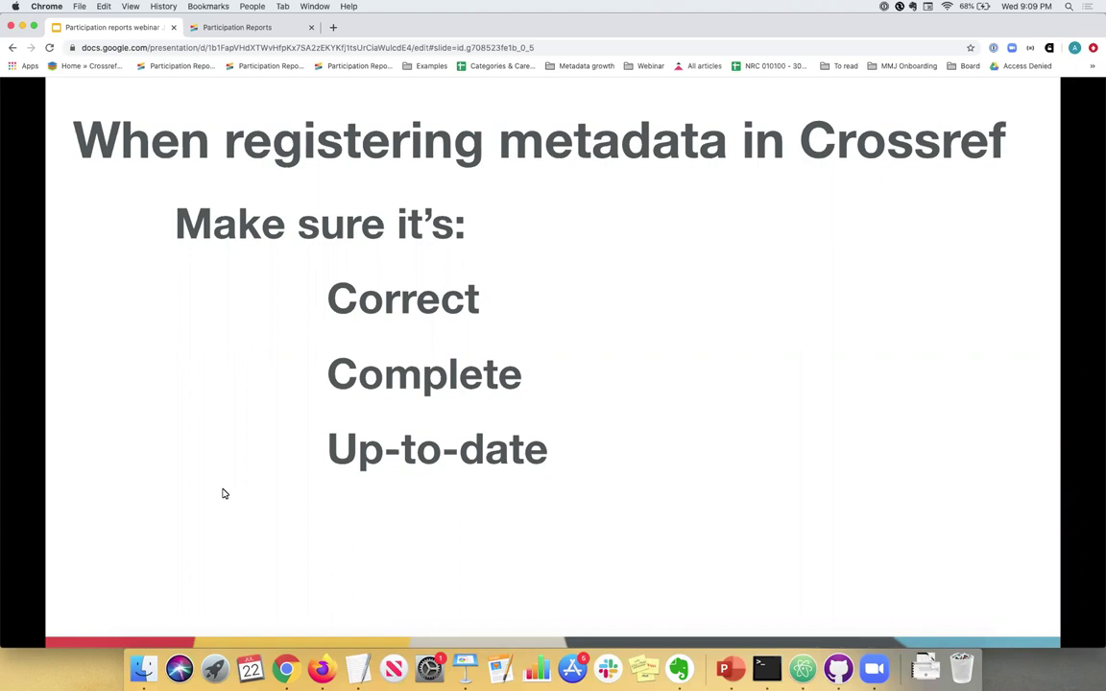
key("Right")
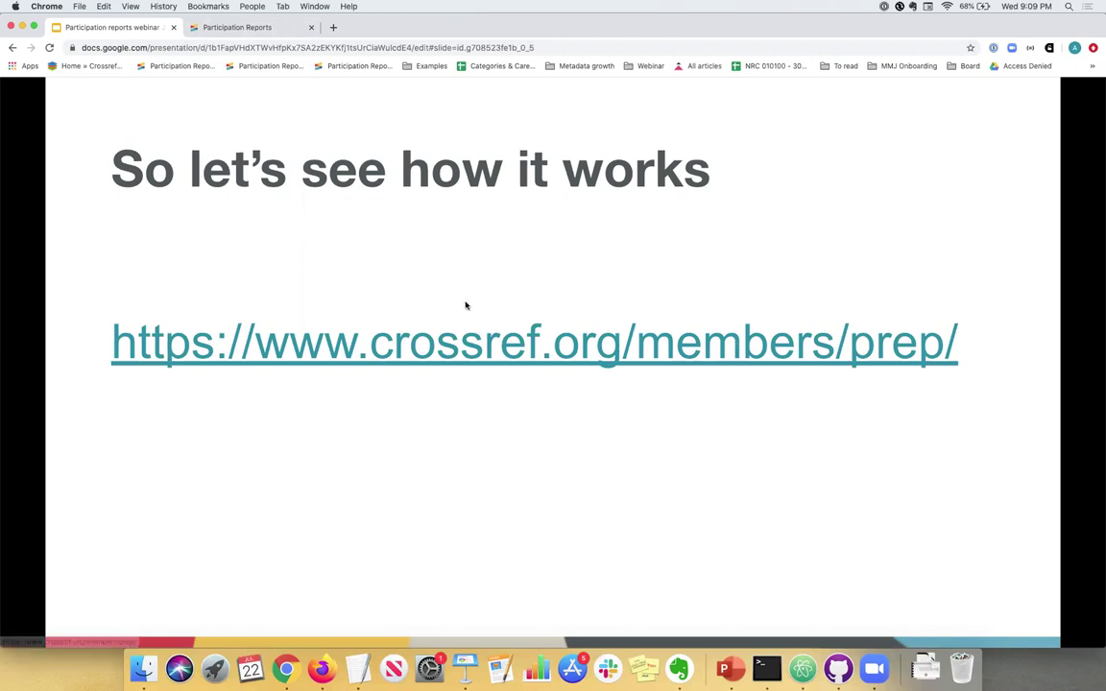
Switch to the Participation Reports page and search members for 'Hinda'
left_click(264, 27)
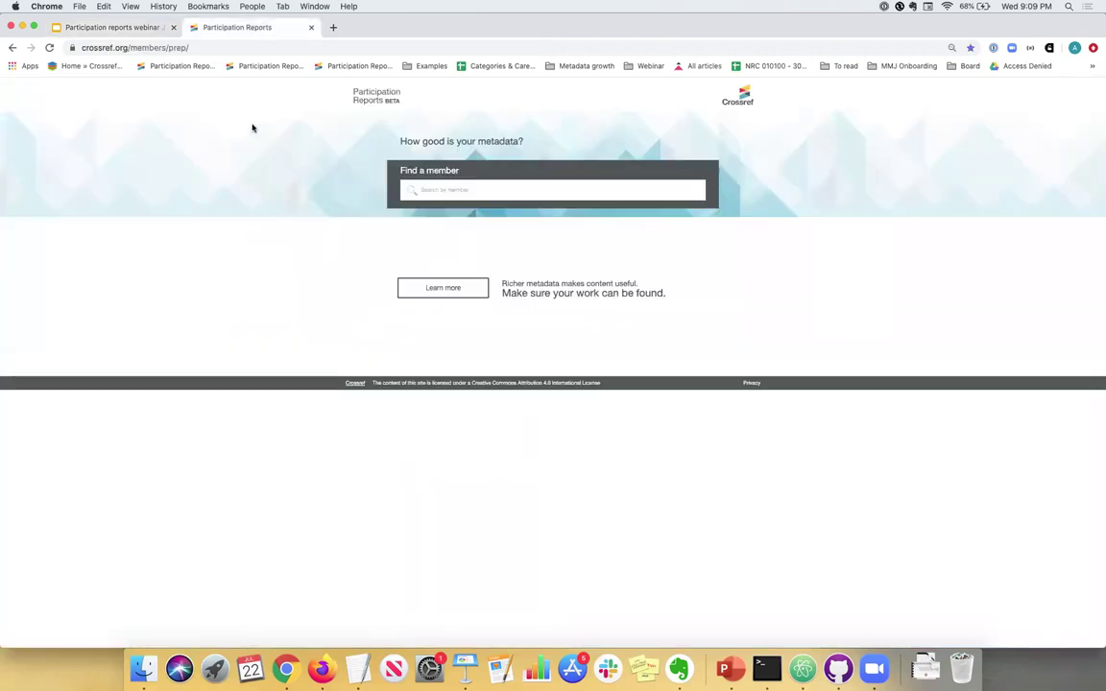
left_click(130, 48)
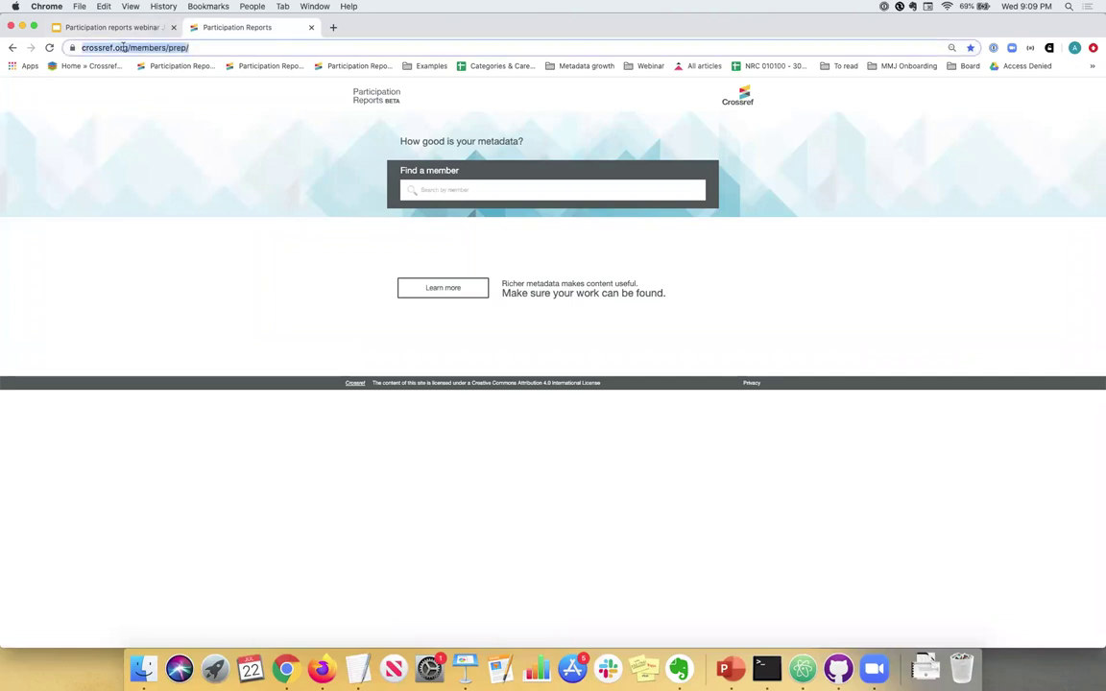
left_click(441, 191)
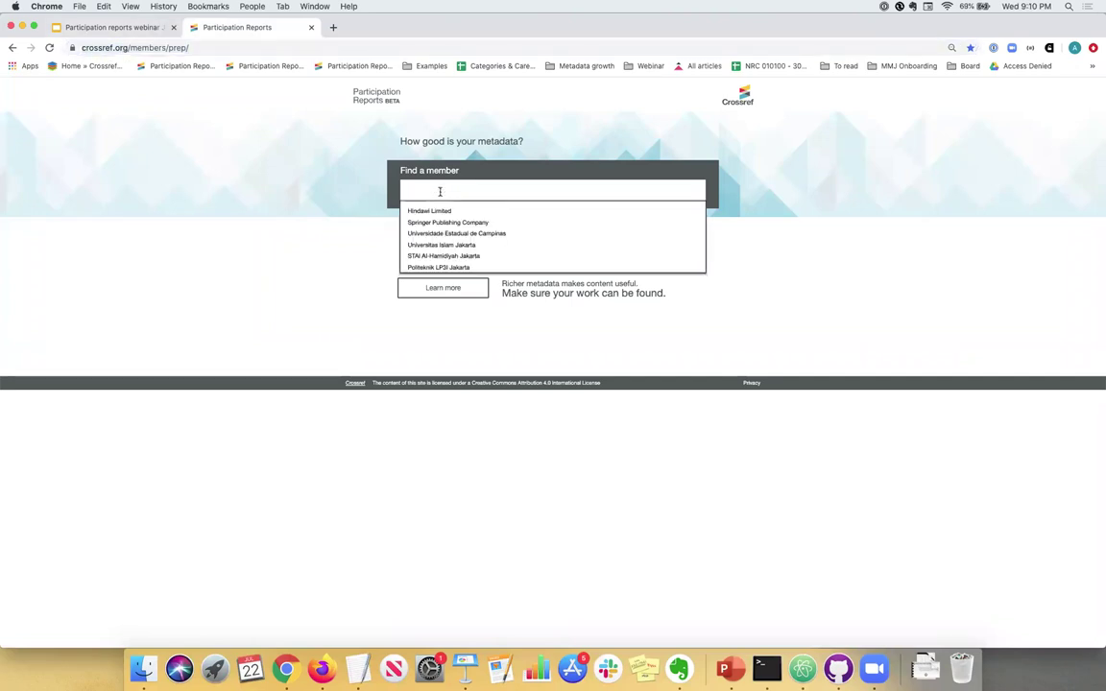
left_click(319, 142)
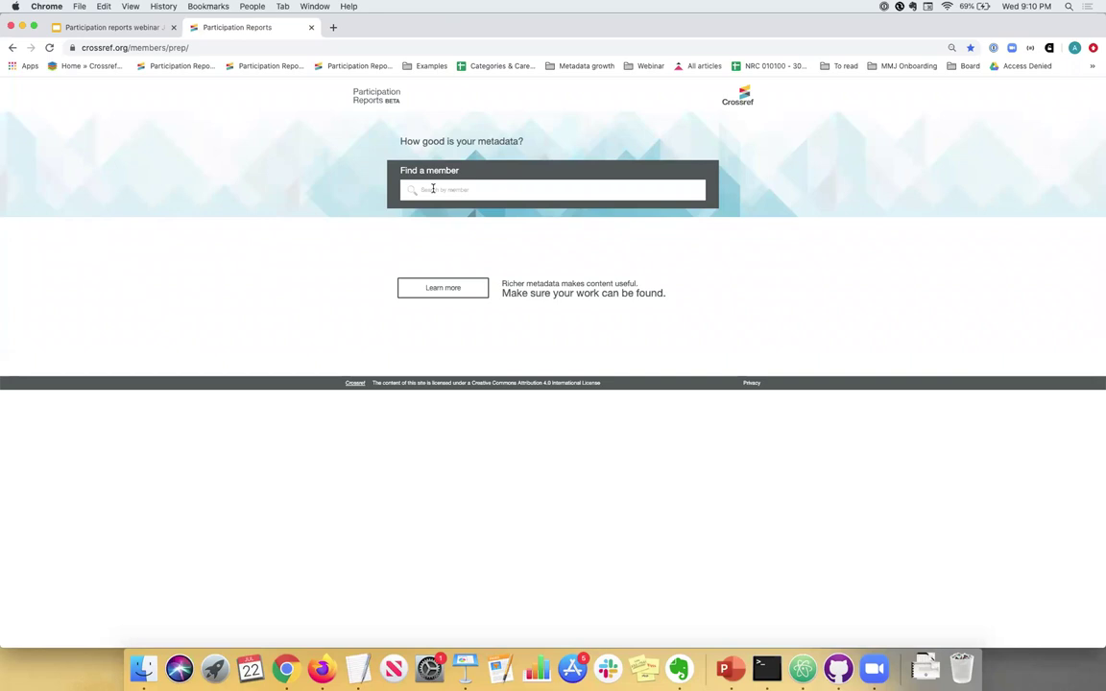
left_click(433, 188)
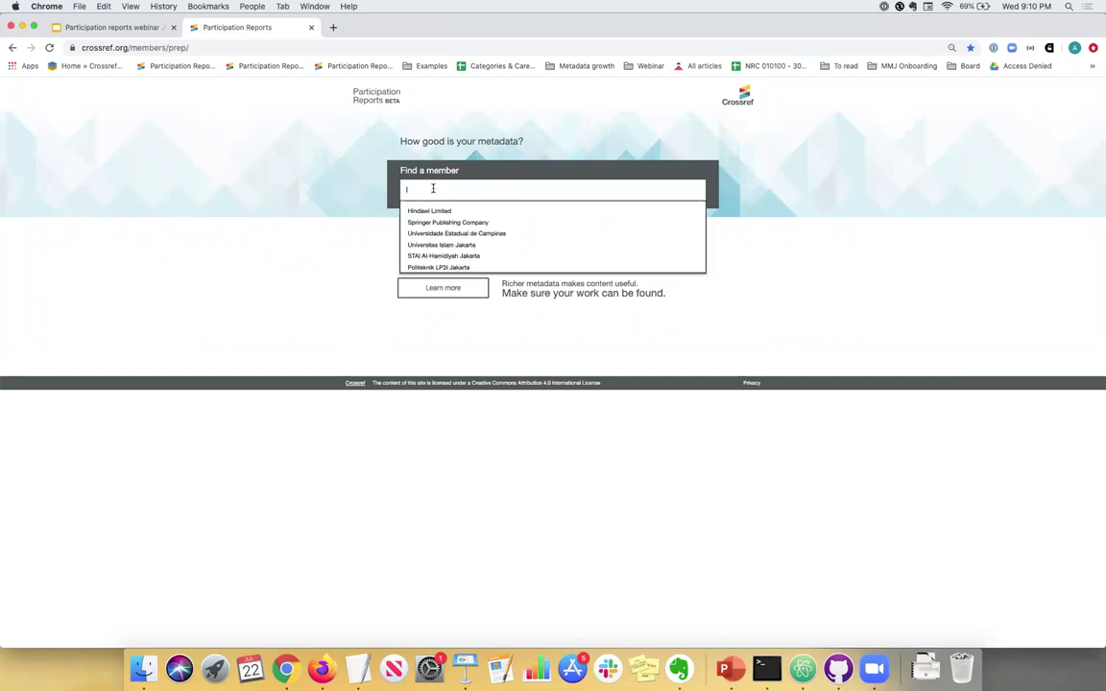
type("Hinda")
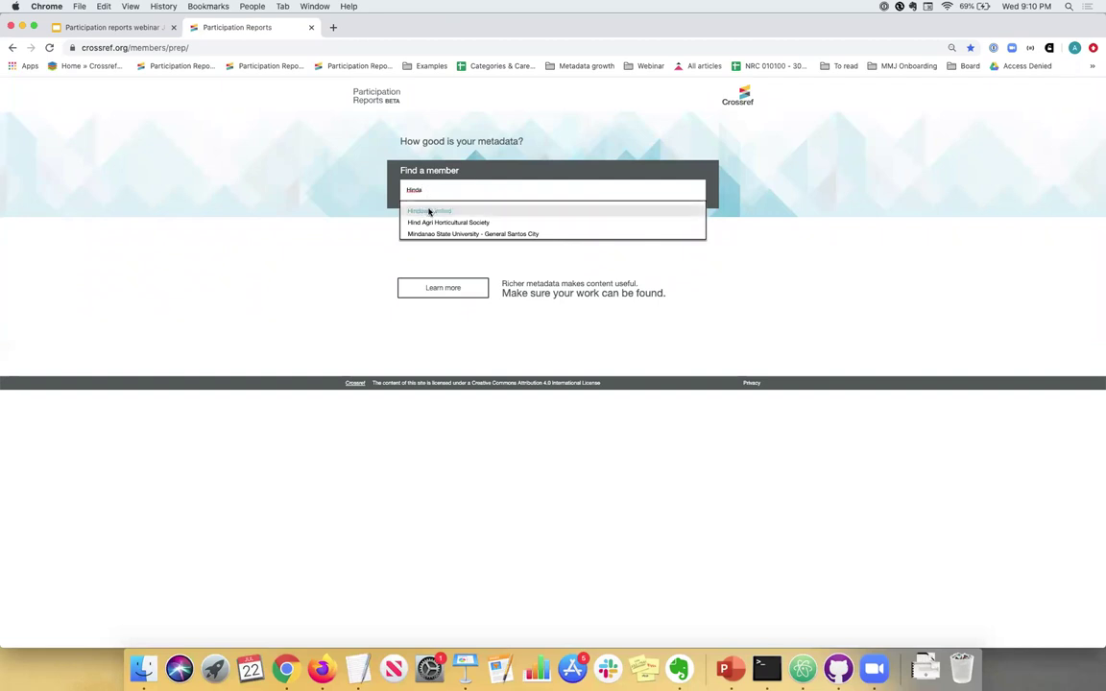
Open Hindawi Limited's participation report and highlight its member name
left_click(429, 210)
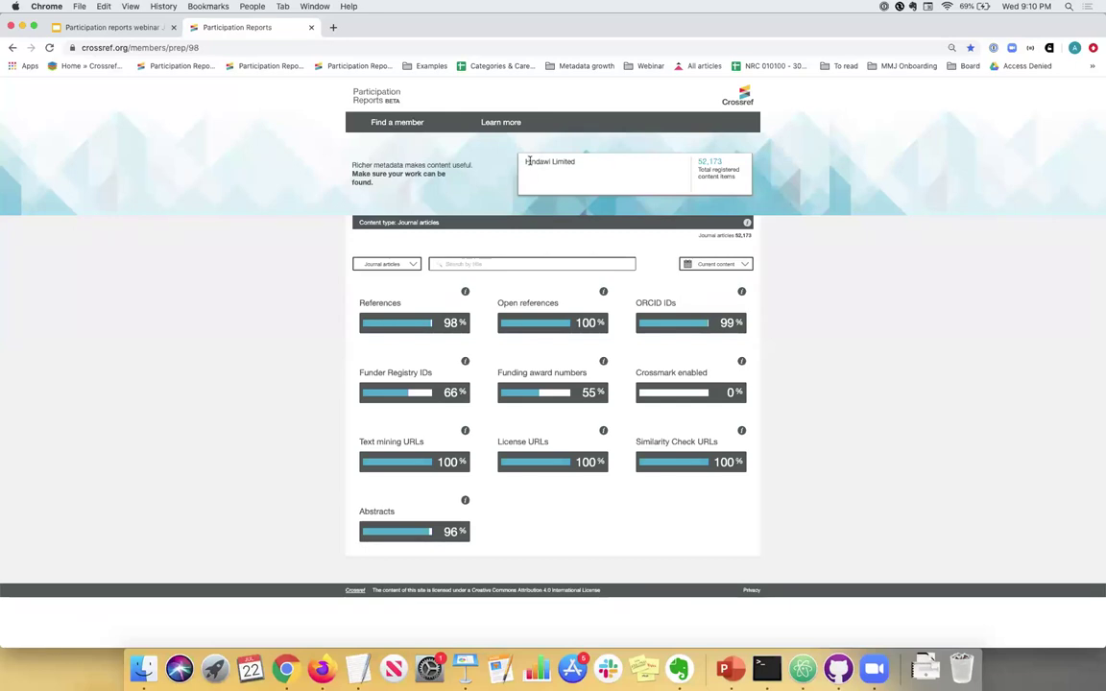
left_click_drag(527, 163, 576, 166)
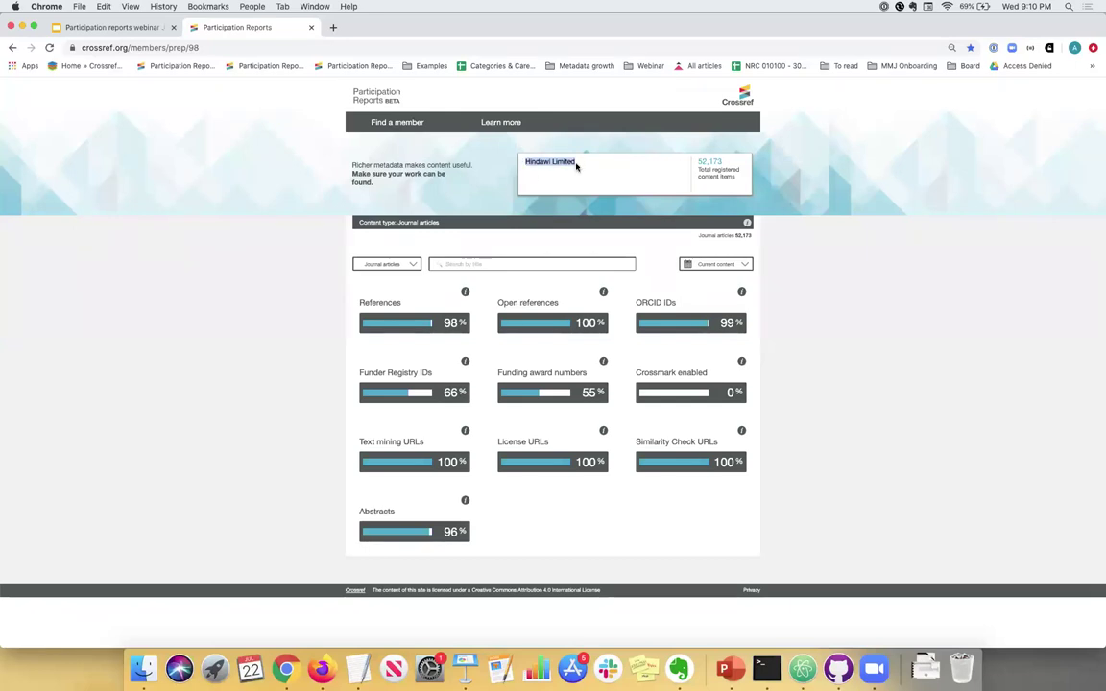
Search 'Hinda' again and reopen the Hindawi Limited report
left_click(403, 123)
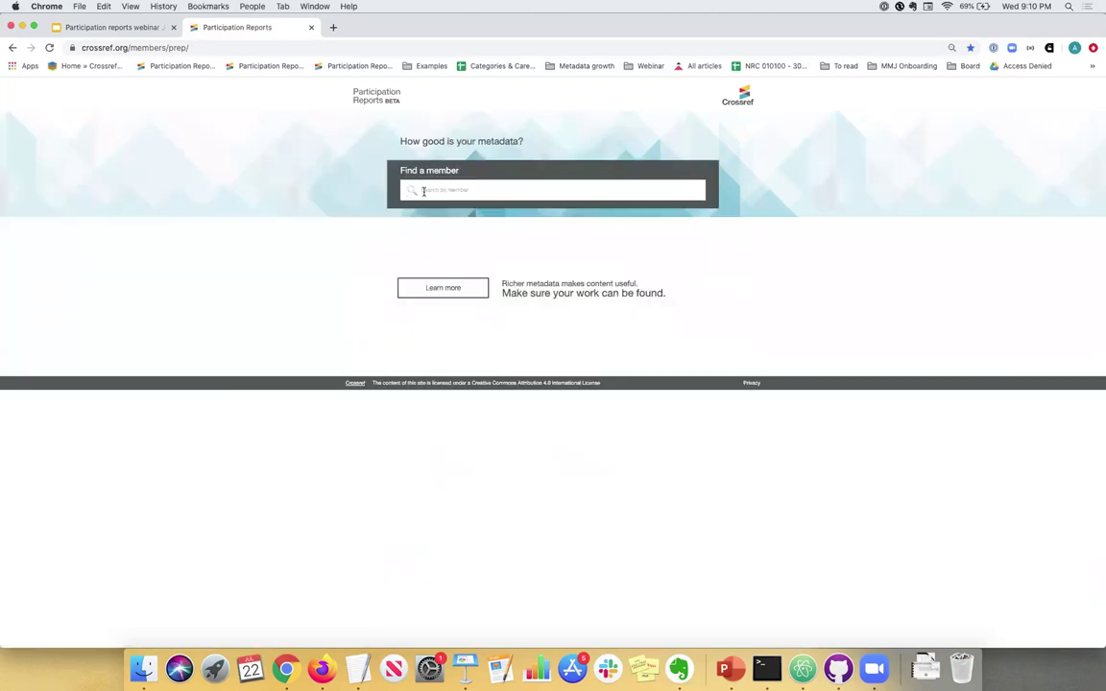
left_click(424, 190)
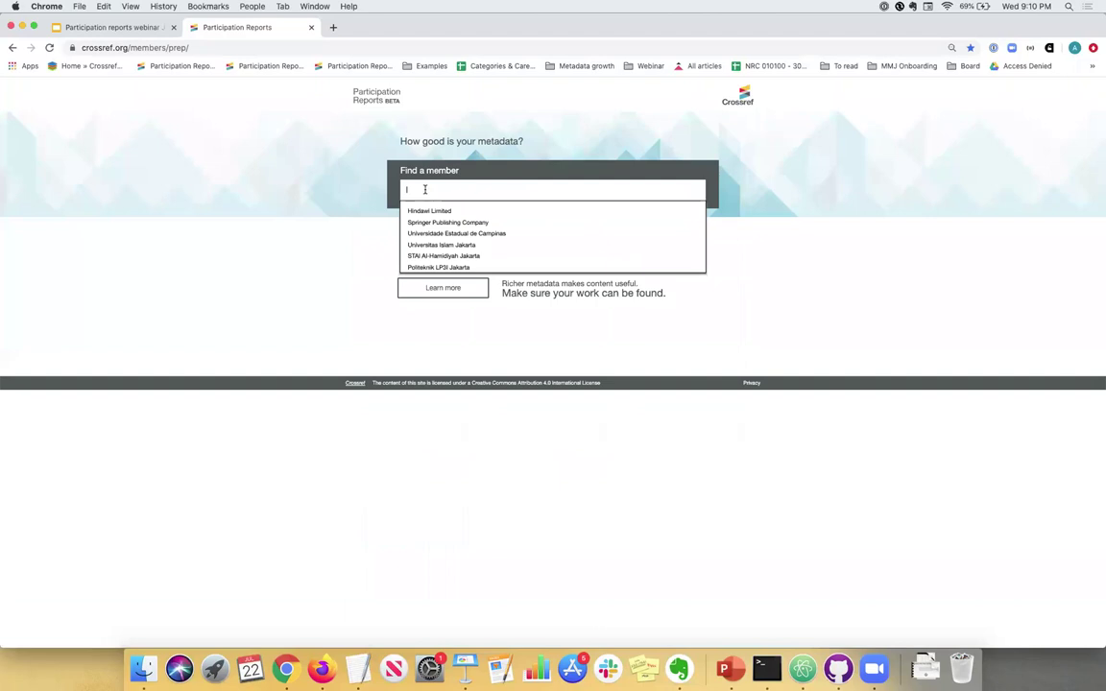
type("Hinda")
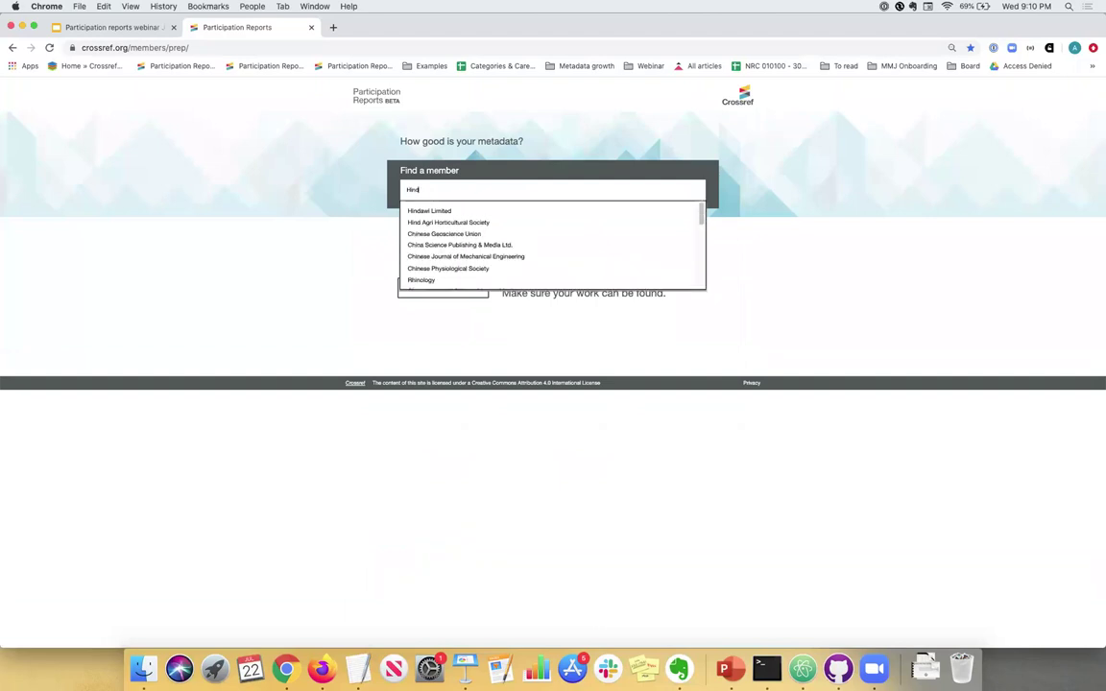
left_click(428, 210)
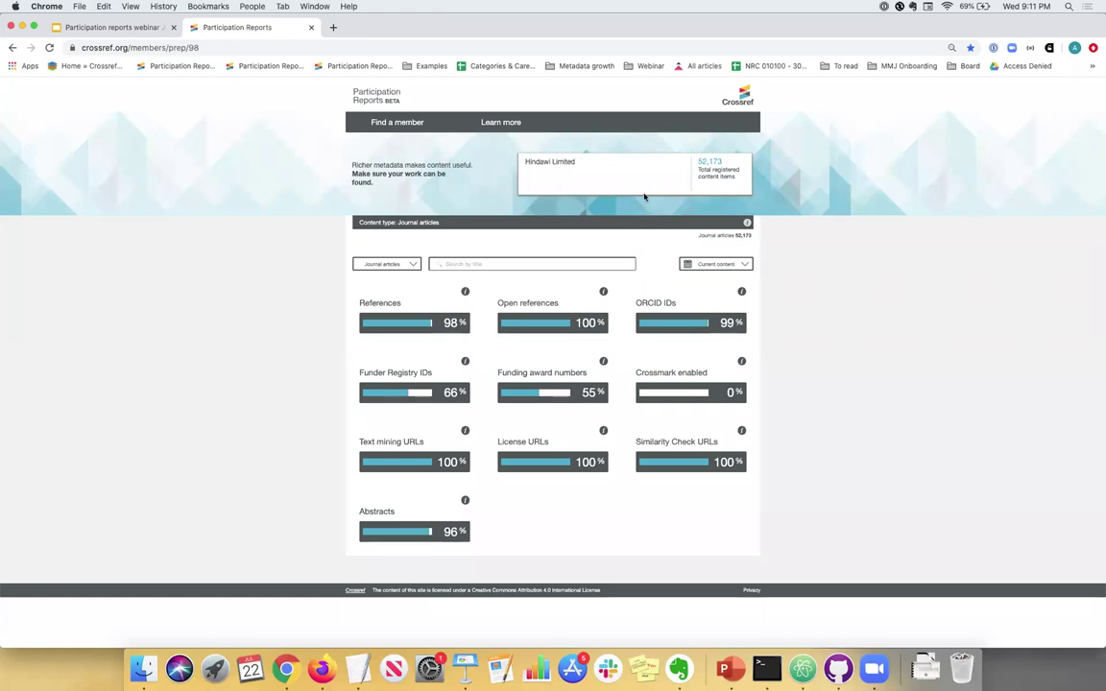
Highlight the Hindawi Limited name and 52,173 total, then open the time-period dropdown
left_click_drag(595, 163, 519, 153)
left_click_drag(699, 171, 736, 177)
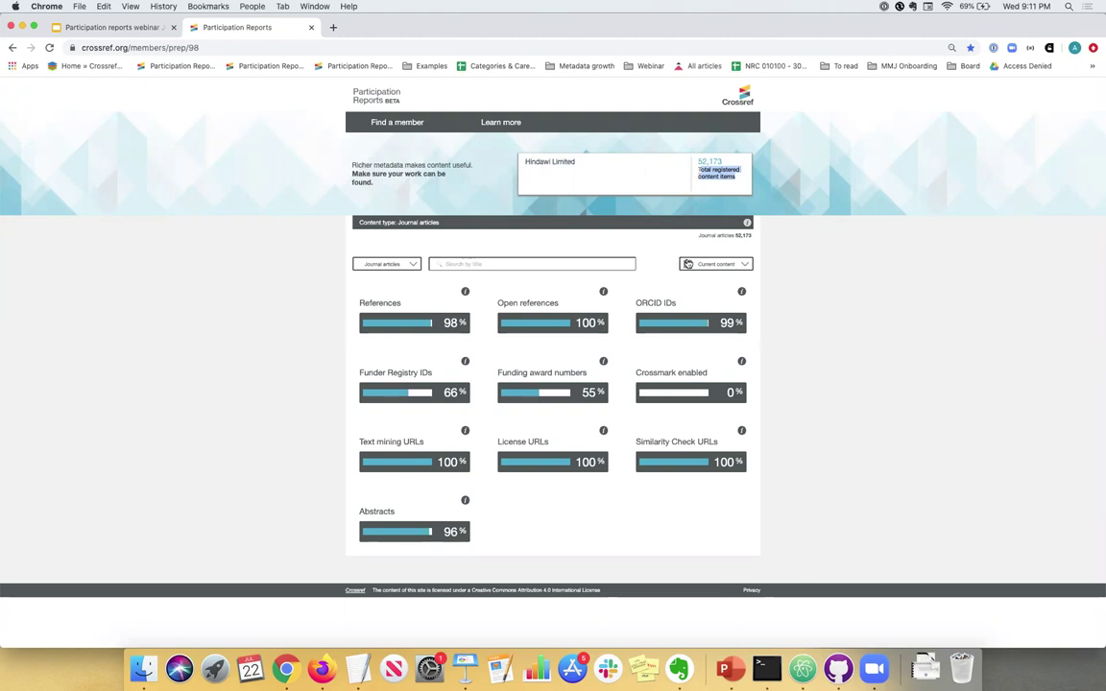
left_click(699, 170)
left_click(718, 267)
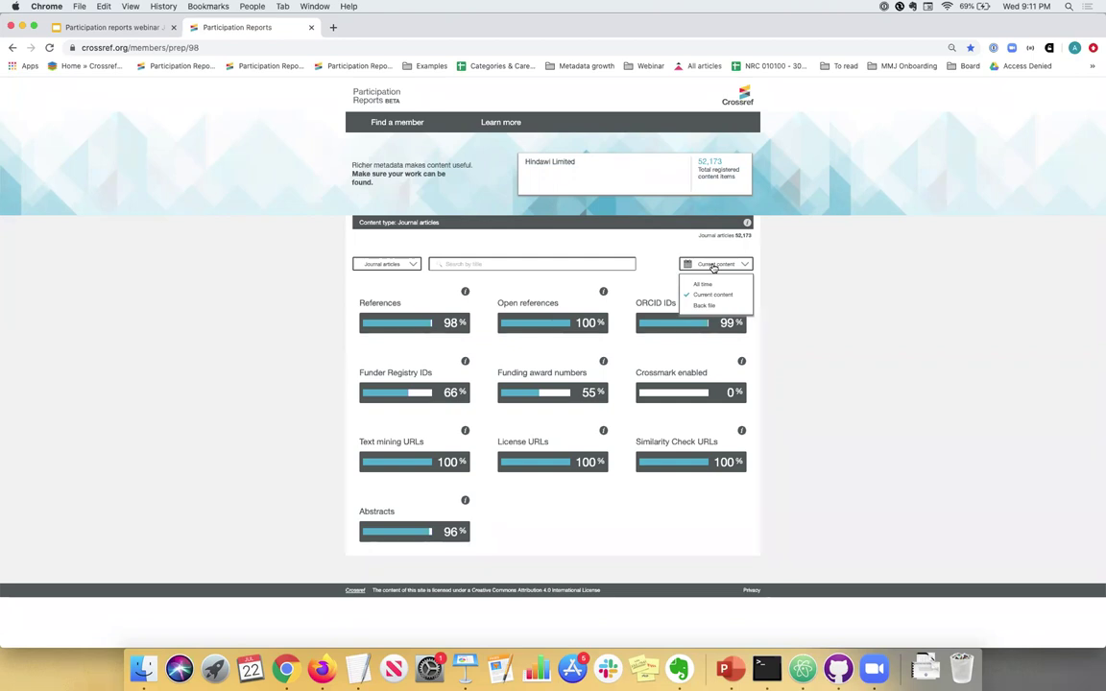
left_click(713, 268)
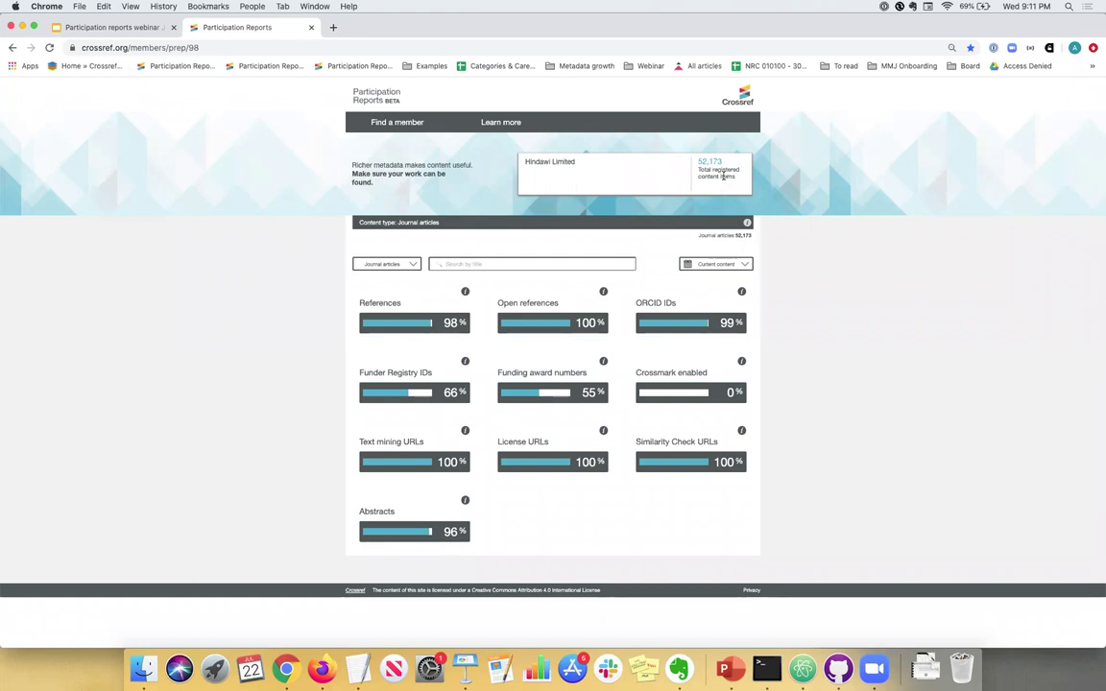
left_click_drag(698, 161, 738, 178)
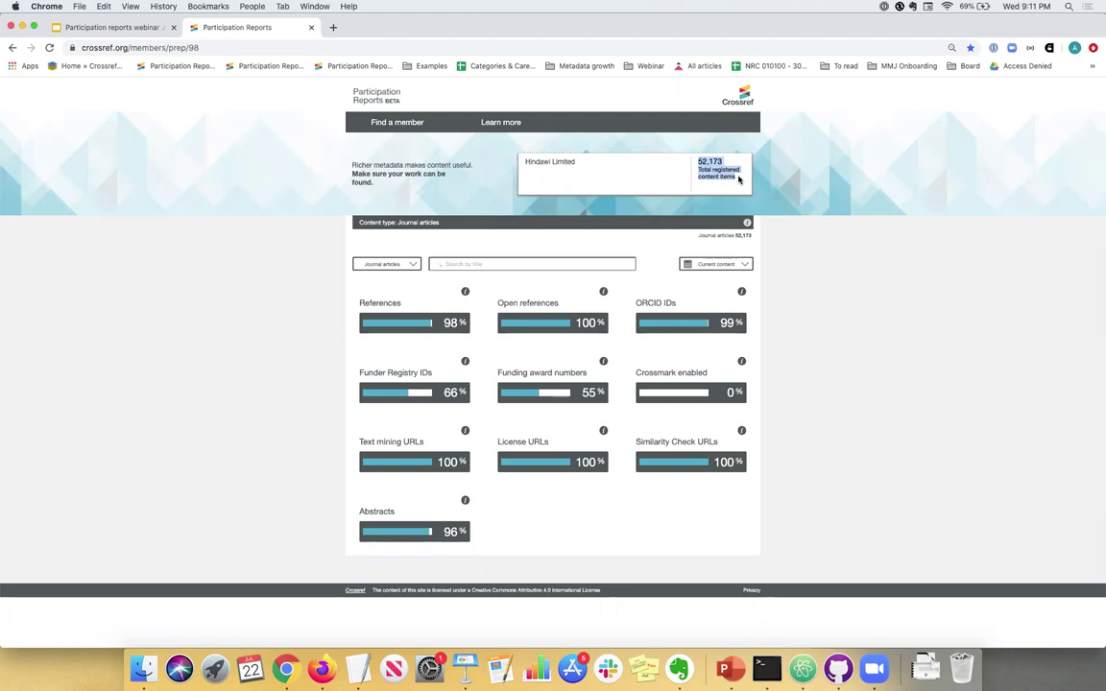
left_click(738, 179)
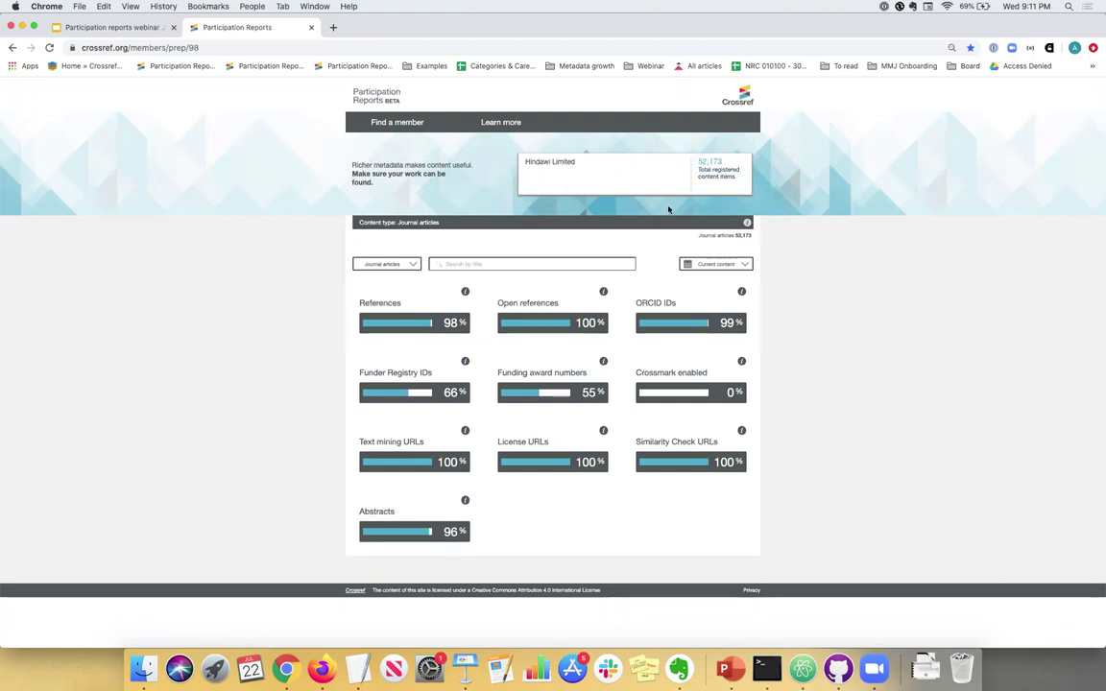
left_click(709, 264)
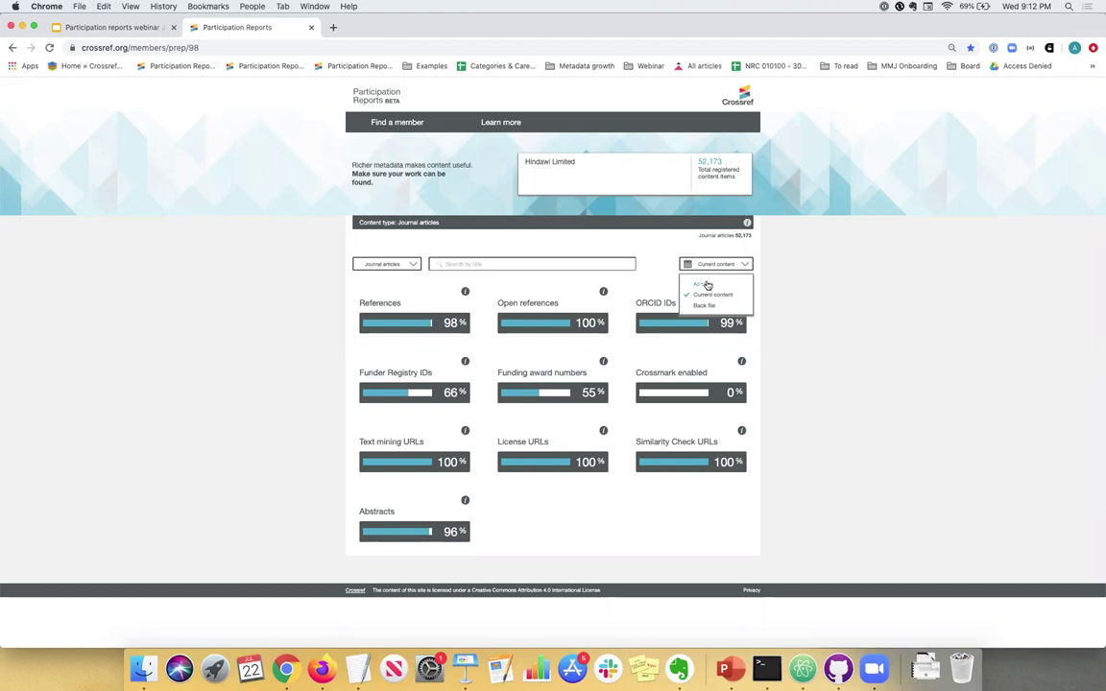
Show All time coverage and highlight the 244,464 total and 561 conference papers
left_click(703, 286)
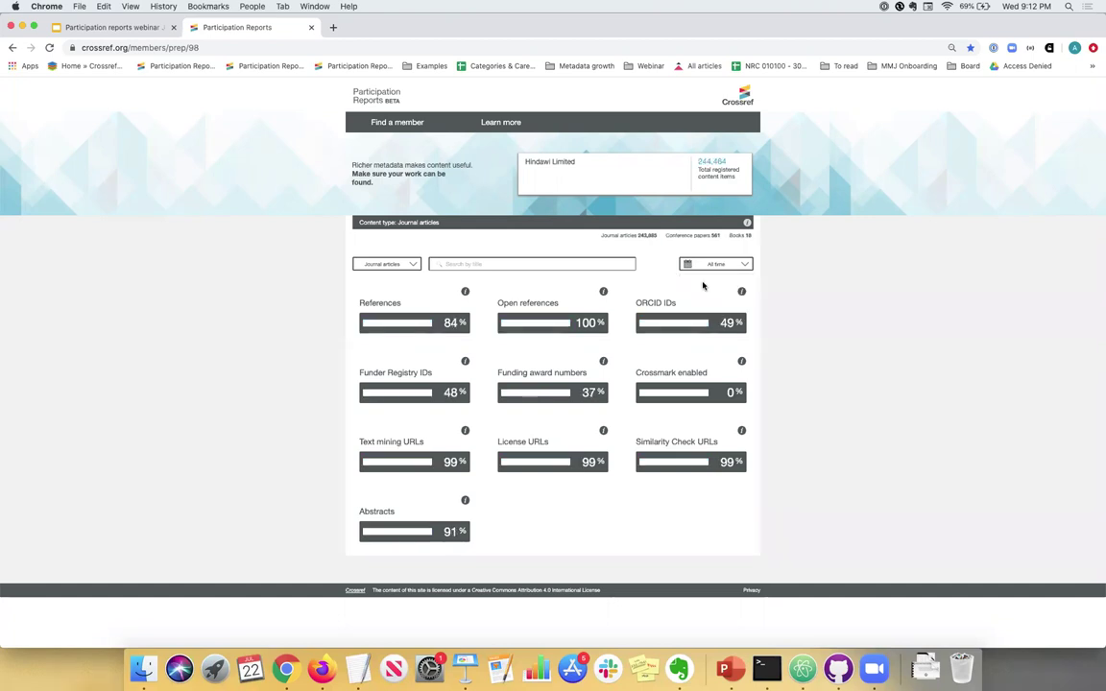
left_click_drag(698, 161, 737, 181)
left_click(725, 171)
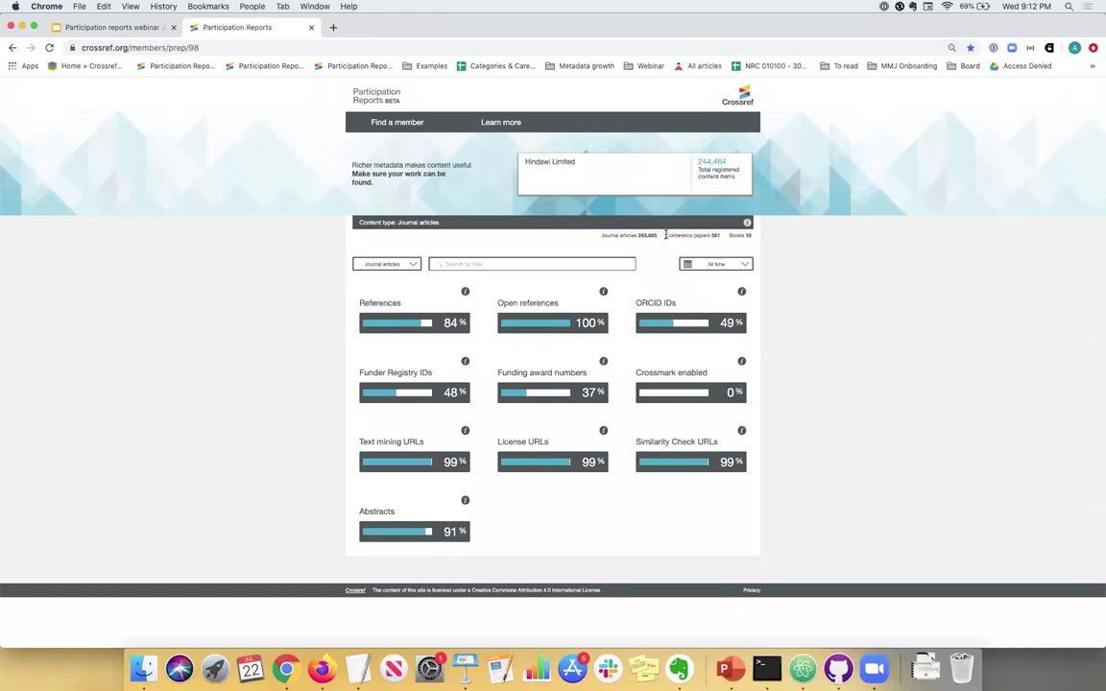
left_click_drag(665, 235, 737, 238)
Show Back file coverage, highlight the 192,291 total, then return to Current content
left_click(722, 264)
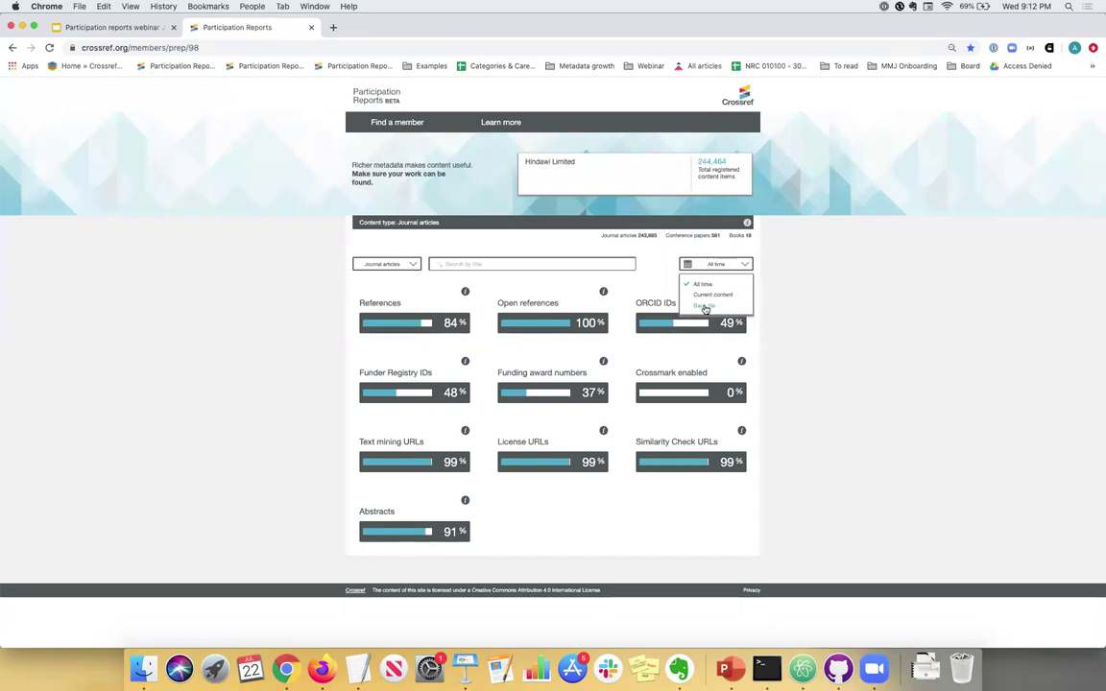
left_click(704, 306)
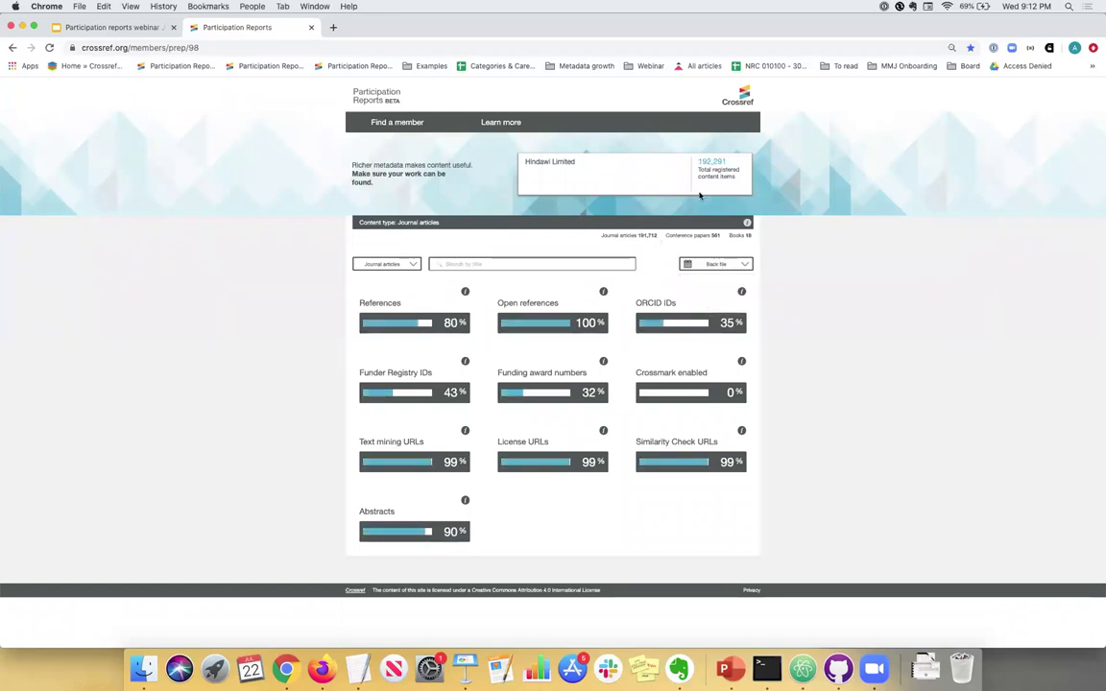
left_click_drag(698, 161, 728, 162)
left_click(713, 264)
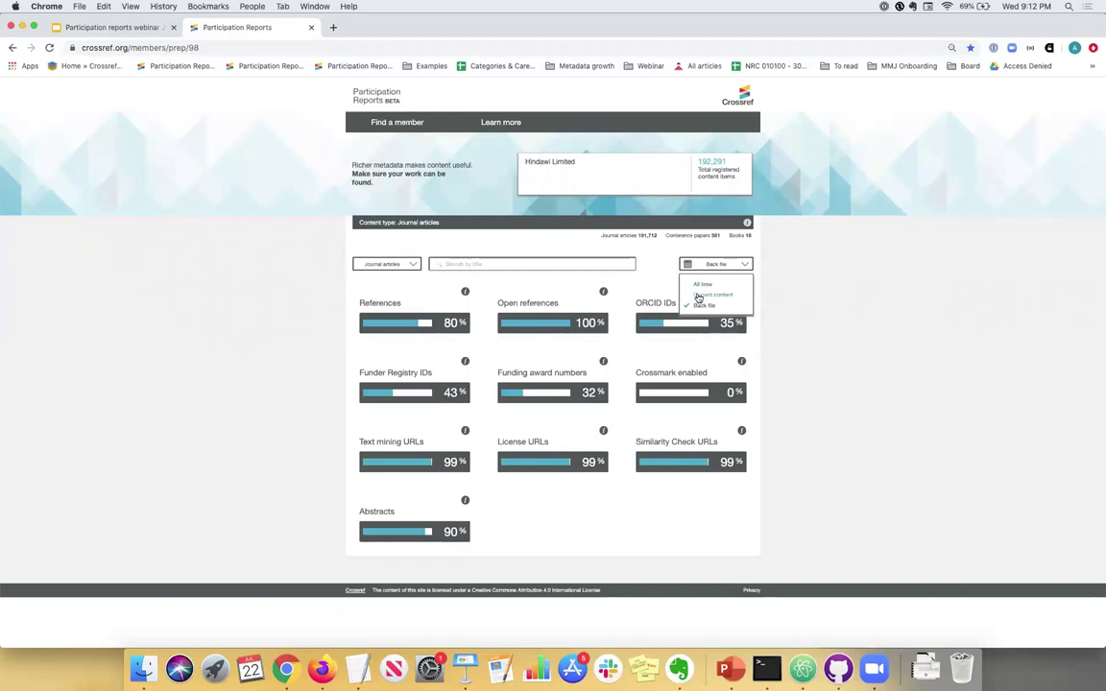
left_click(701, 295)
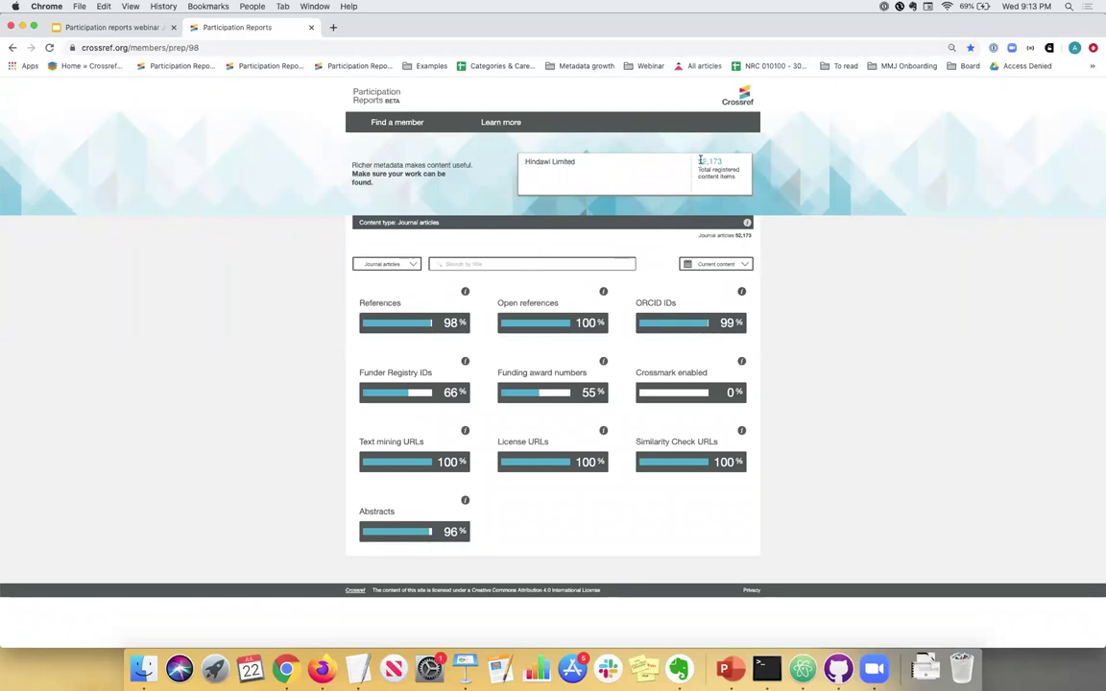
left_click_drag(698, 160, 722, 170)
left_click(419, 212)
mouse_move(464, 292)
left_click_drag(443, 328, 468, 326)
left_click_drag(699, 161, 737, 183)
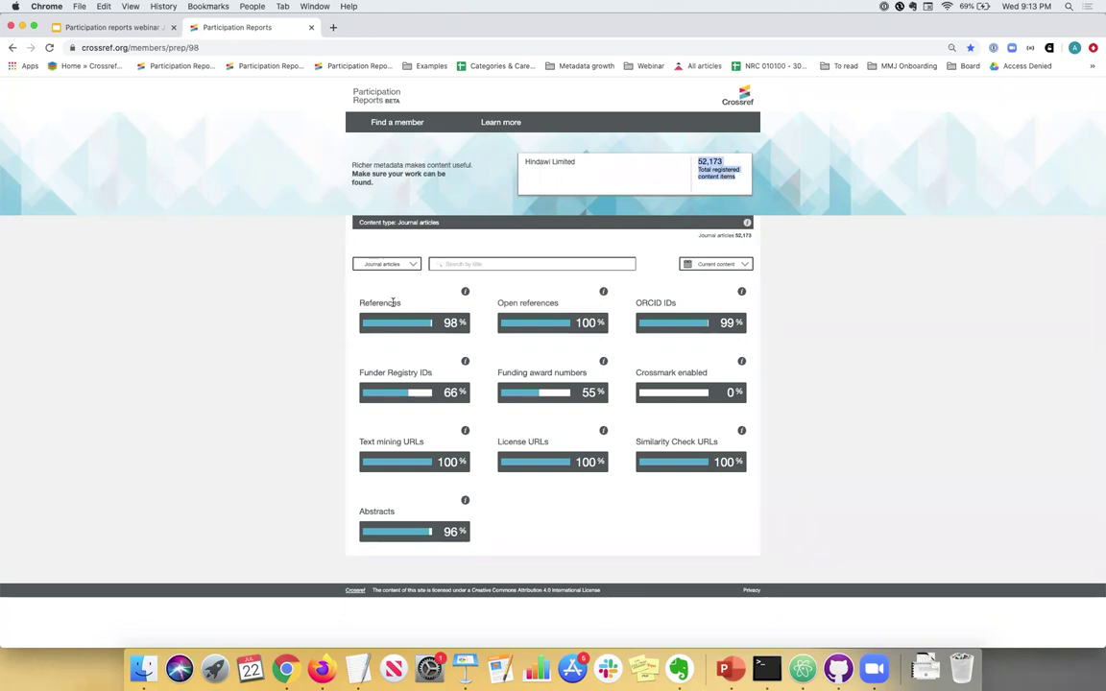
left_click(392, 302)
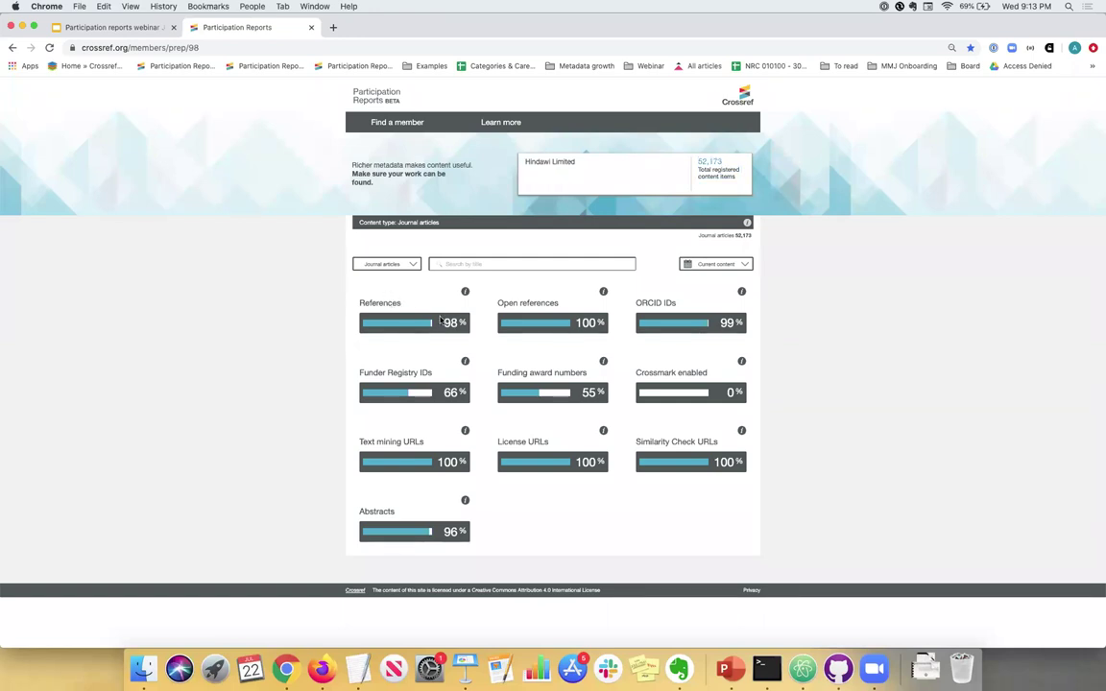
Set the time period to All time and highlight the 561 conference papers count
left_click(413, 267)
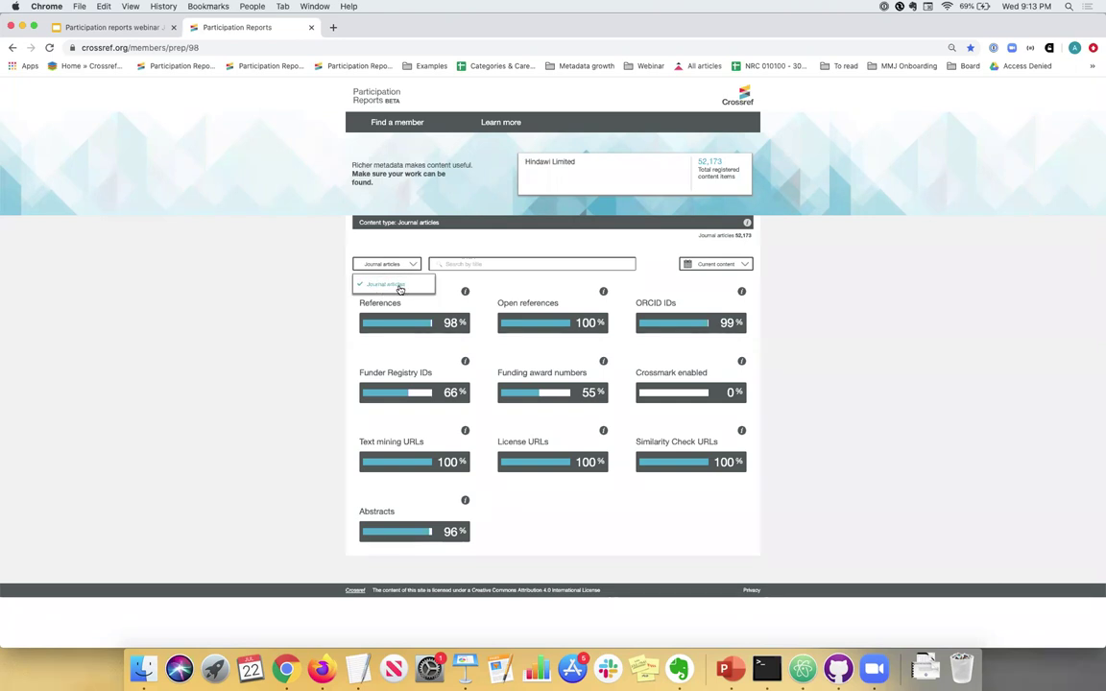
left_click(411, 268)
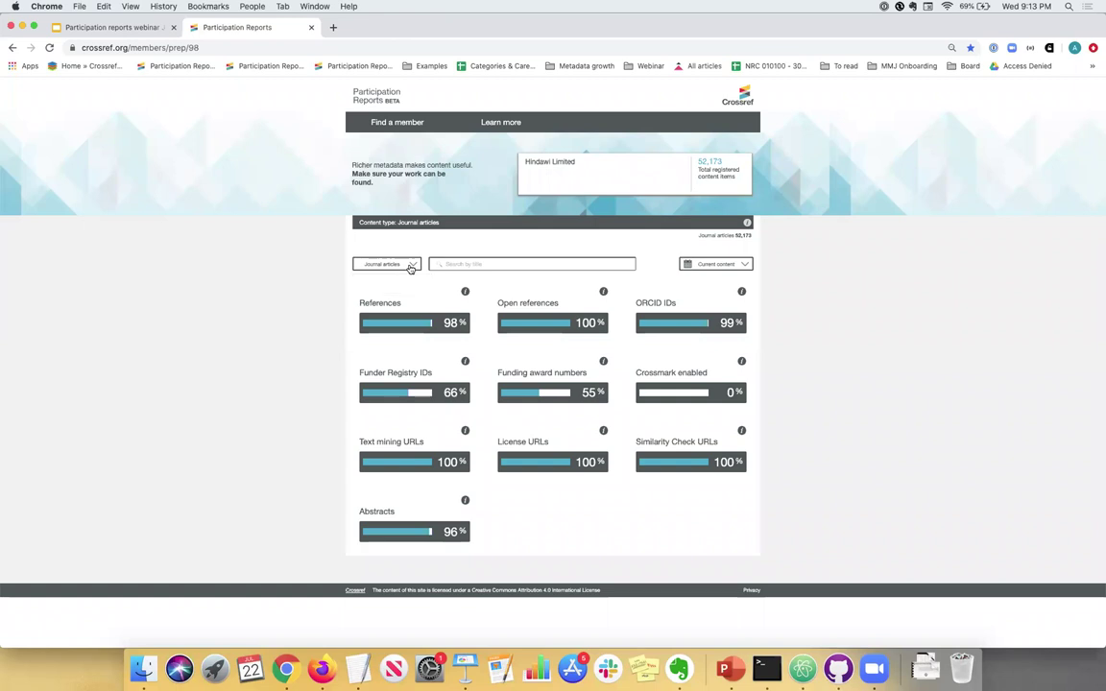
left_click(715, 264)
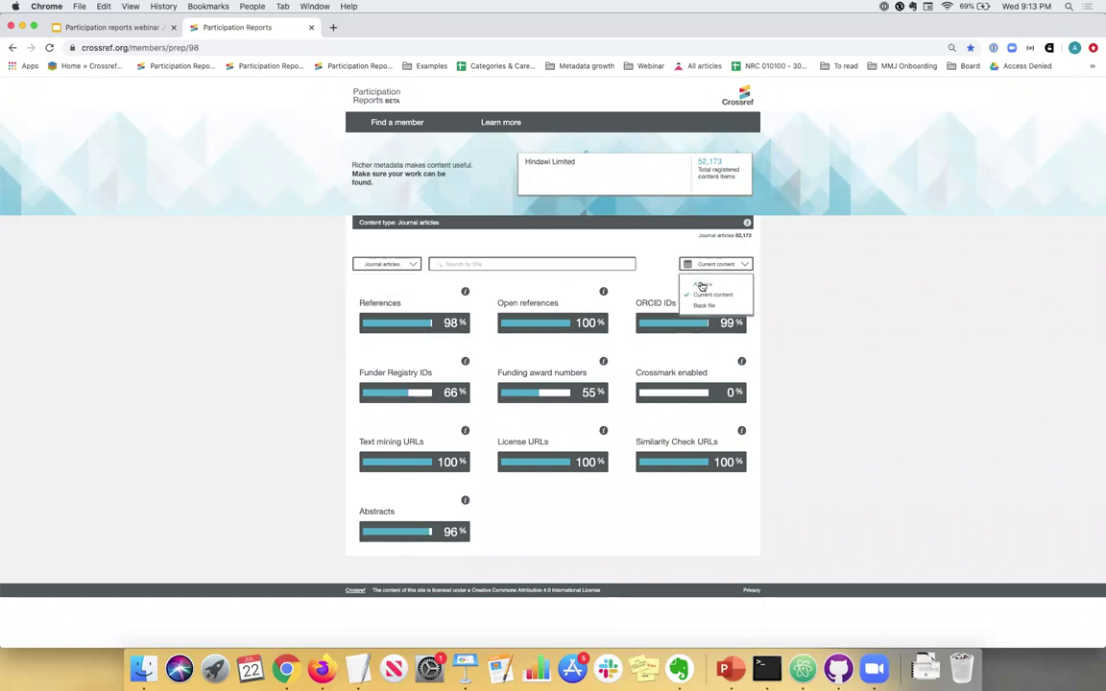
left_click(702, 286)
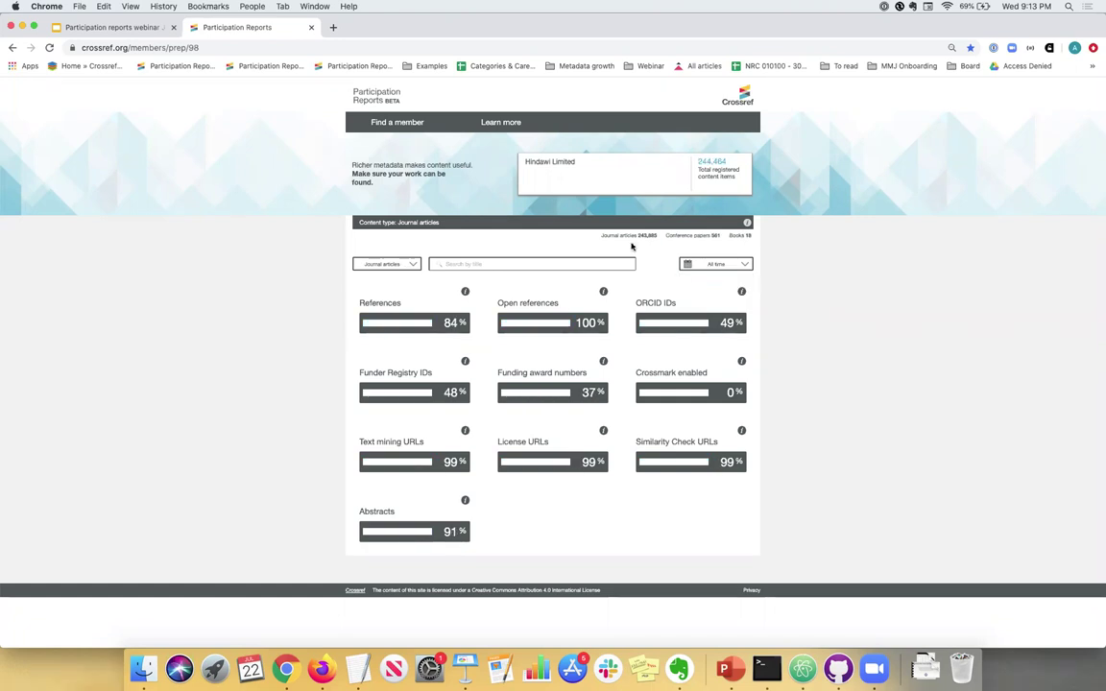
left_click(410, 265)
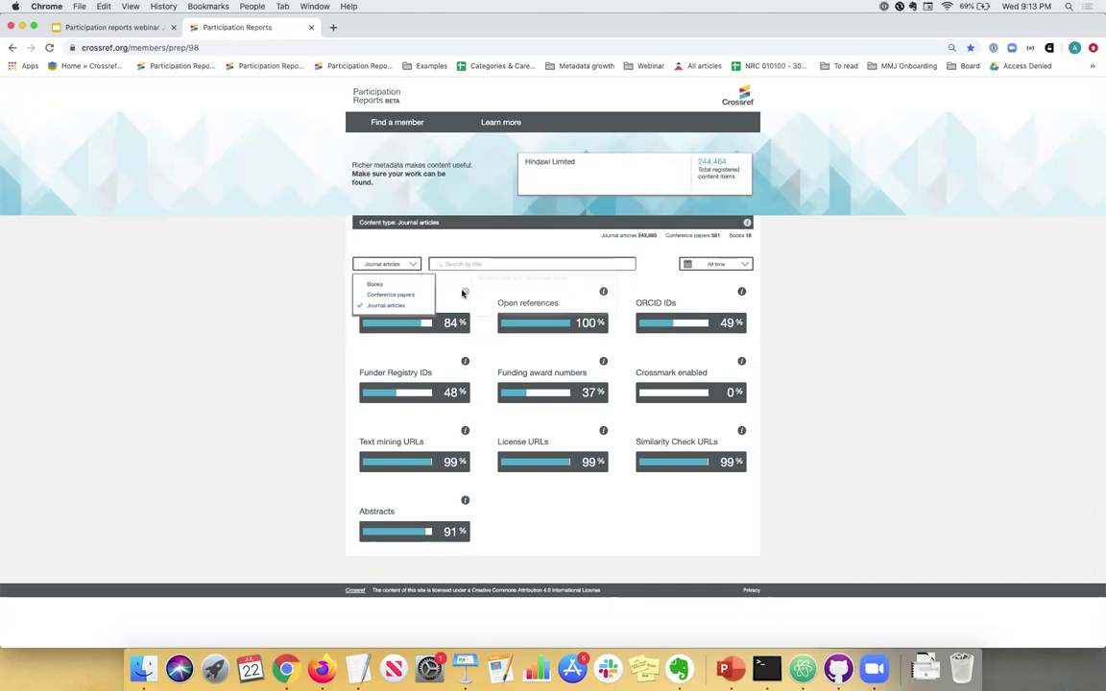
left_click_drag(666, 235, 728, 235)
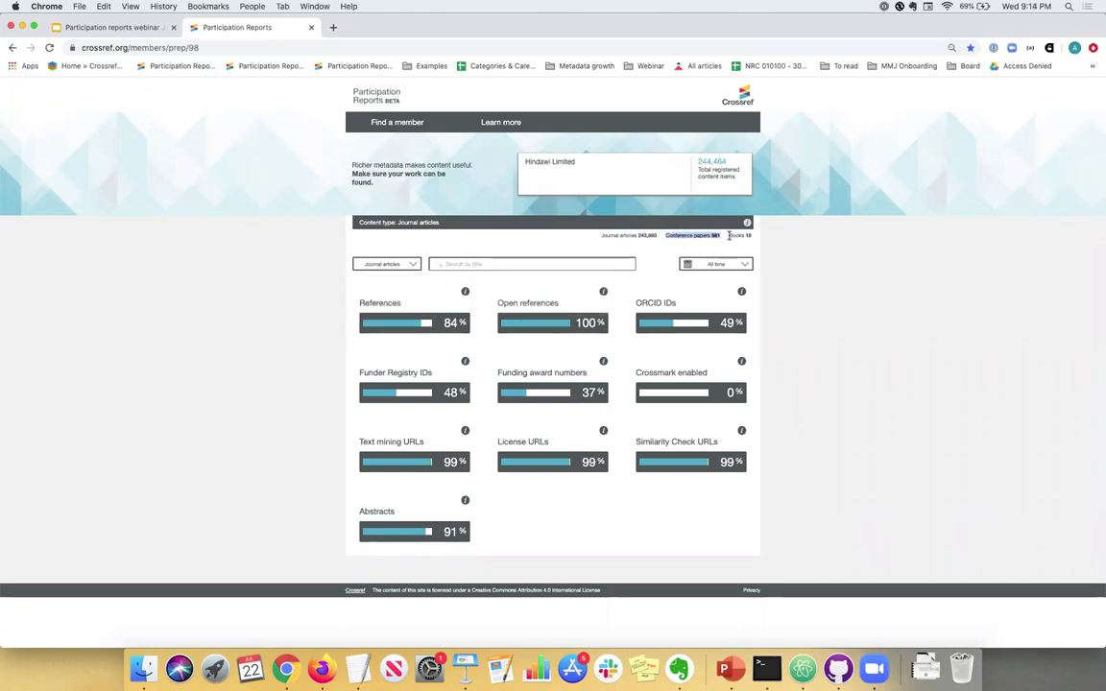
Switch the content type to Books, then to Conference papers
left_click(391, 265)
left_click(375, 287)
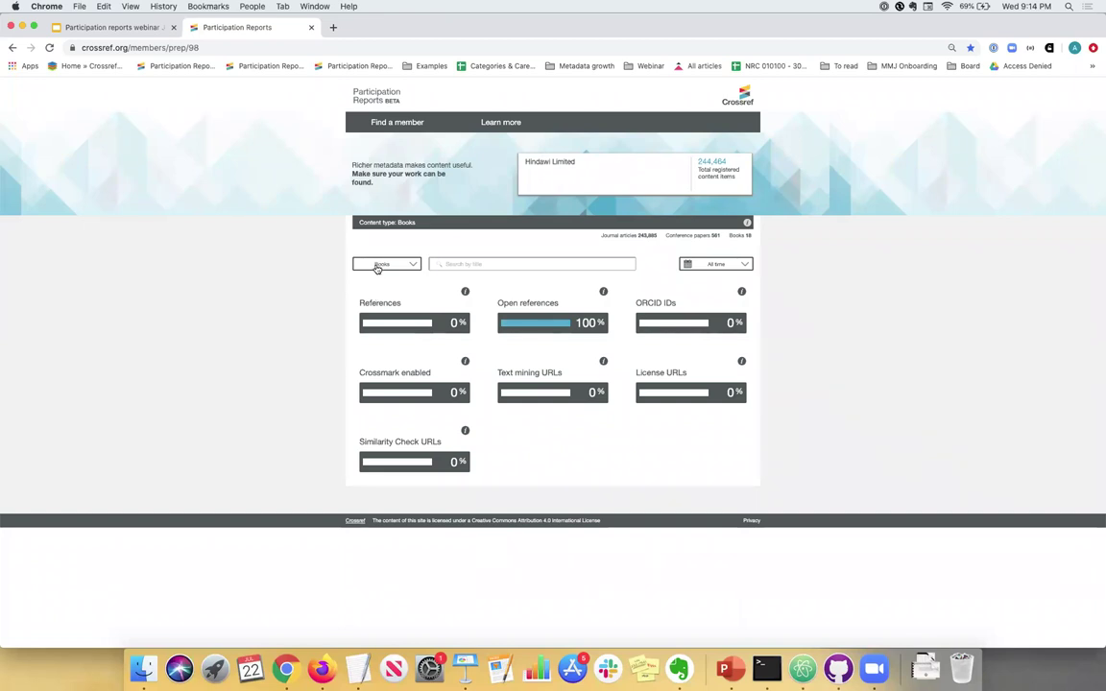
left_click(377, 269)
left_click(374, 296)
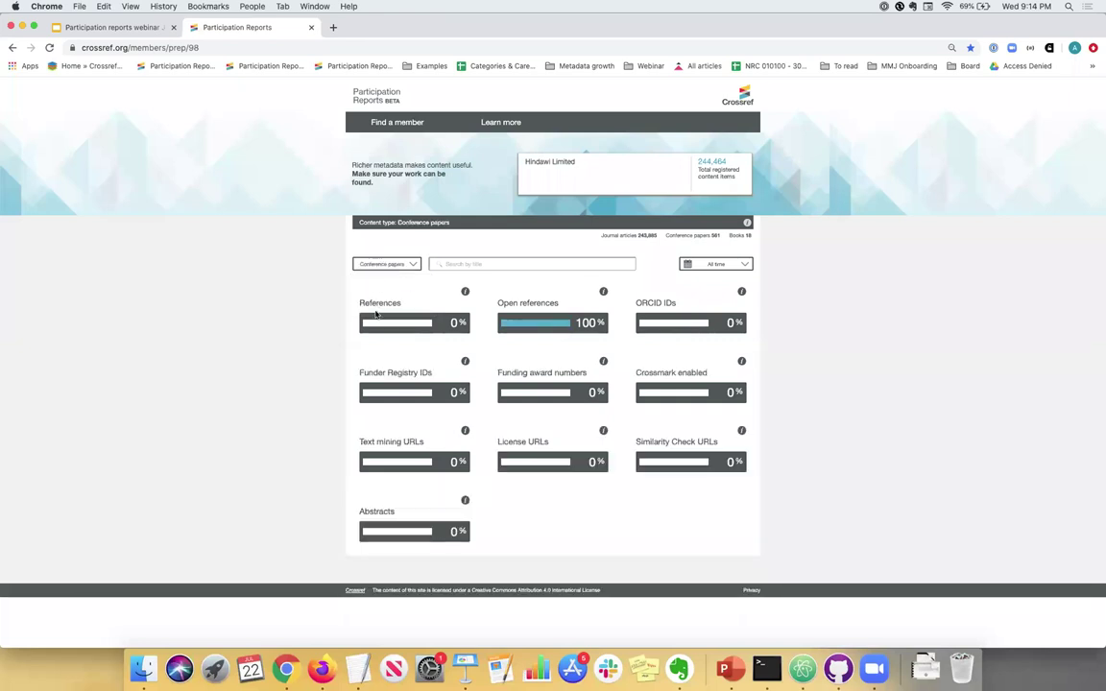
Limit the conference papers report to current content, then switch to journal articles
left_click(378, 264)
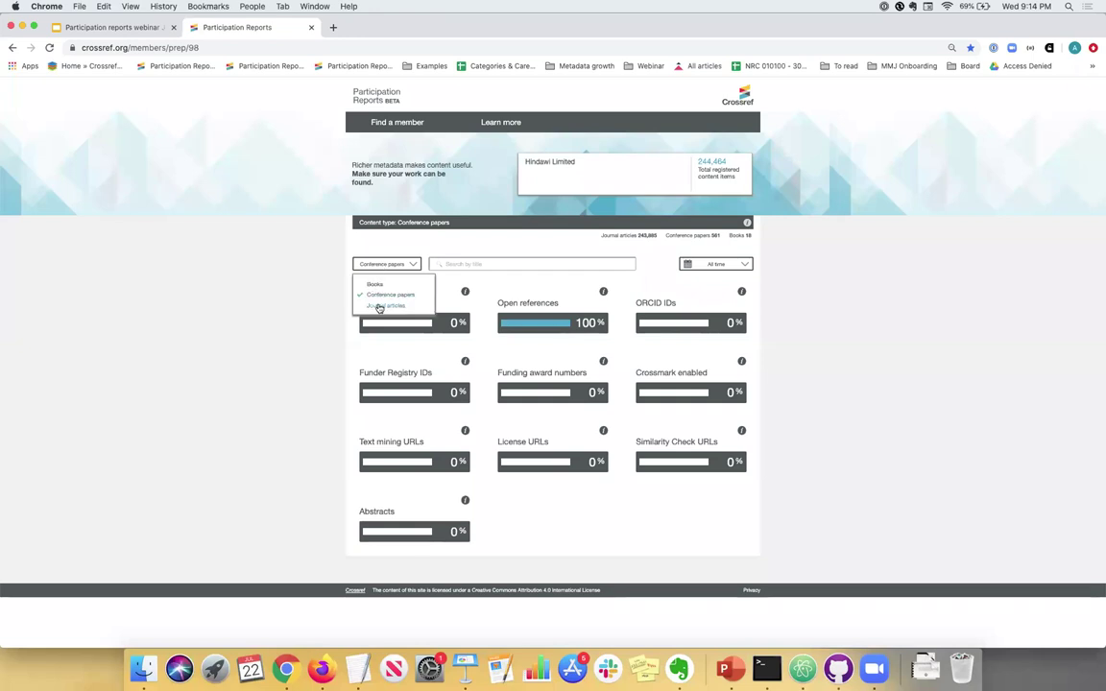
left_click(713, 265)
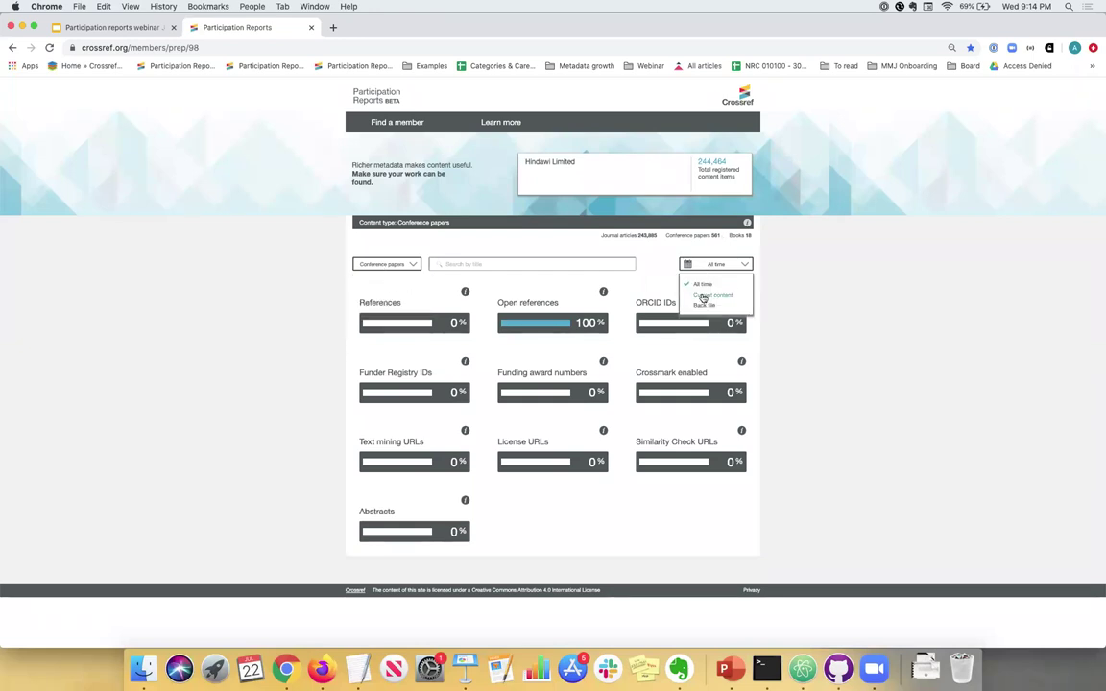
left_click(709, 295)
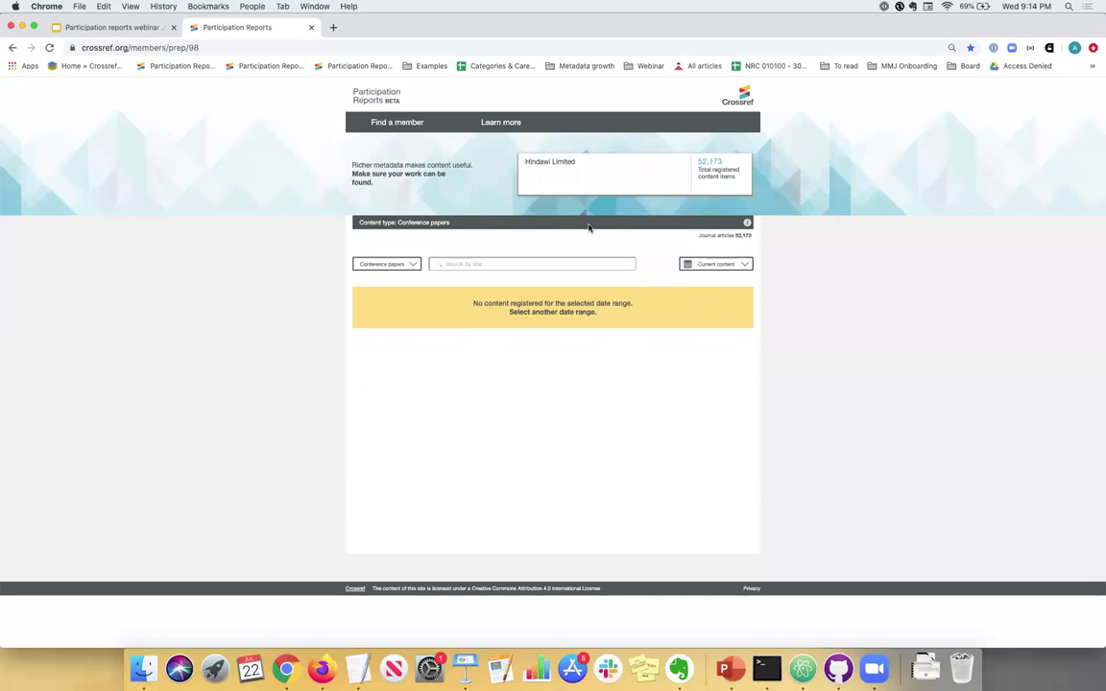
left_click(369, 264)
left_click(372, 283)
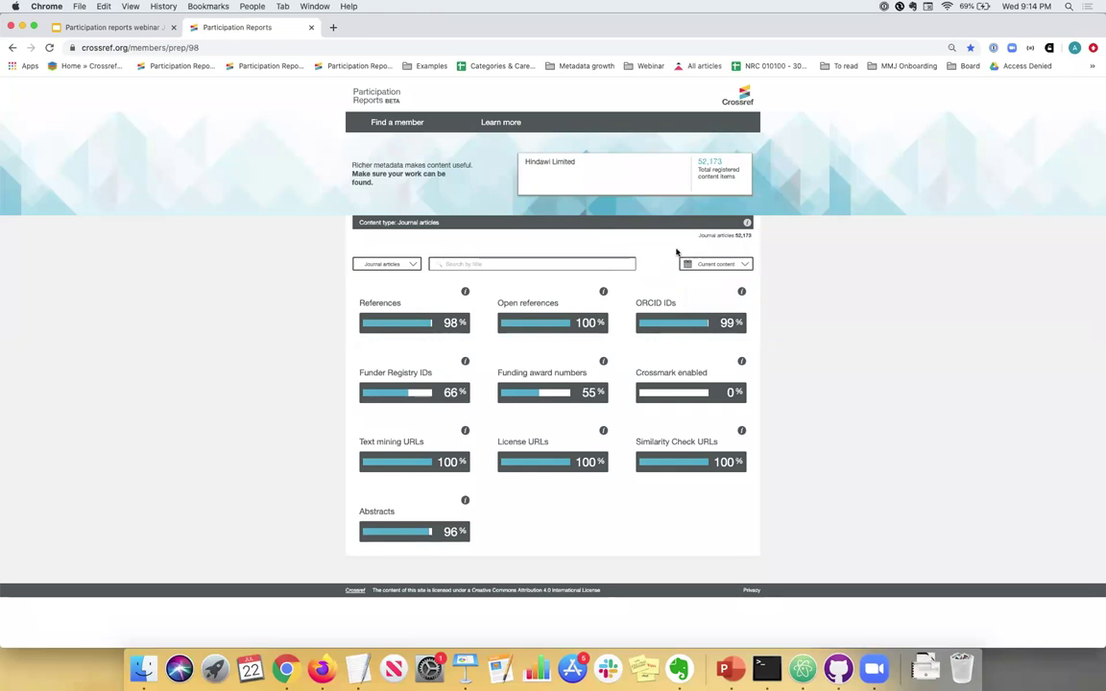
Widen journal articles to all time, then view conference papers for current content only
left_click(392, 264)
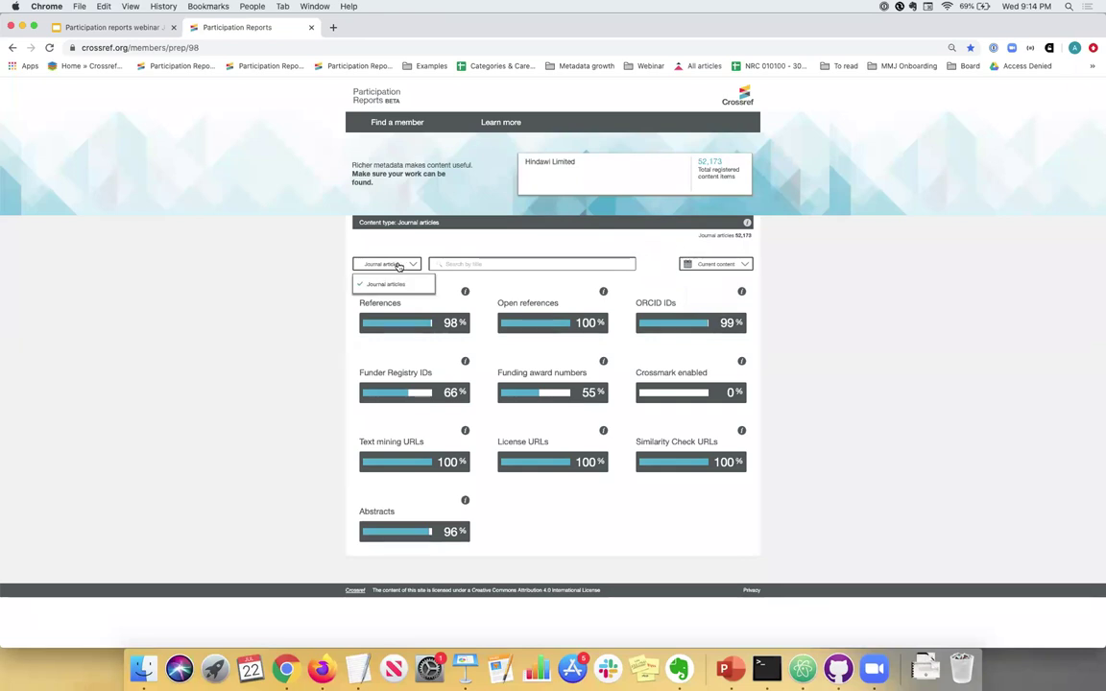
left_click(701, 267)
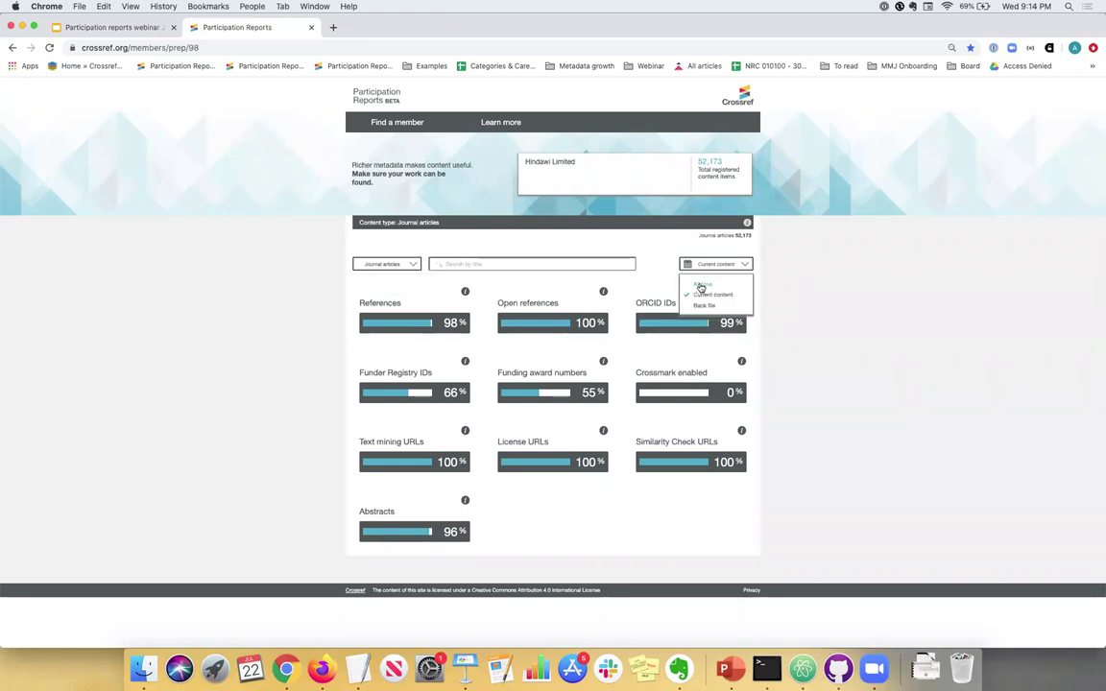
left_click(702, 286)
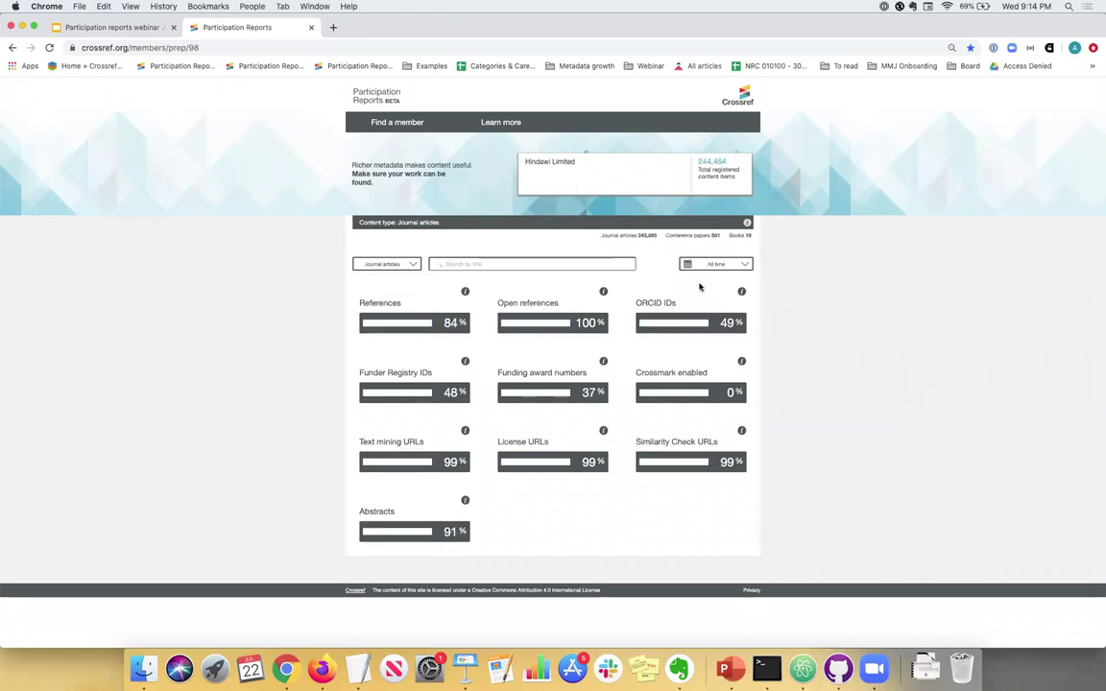
left_click(399, 264)
left_click(388, 294)
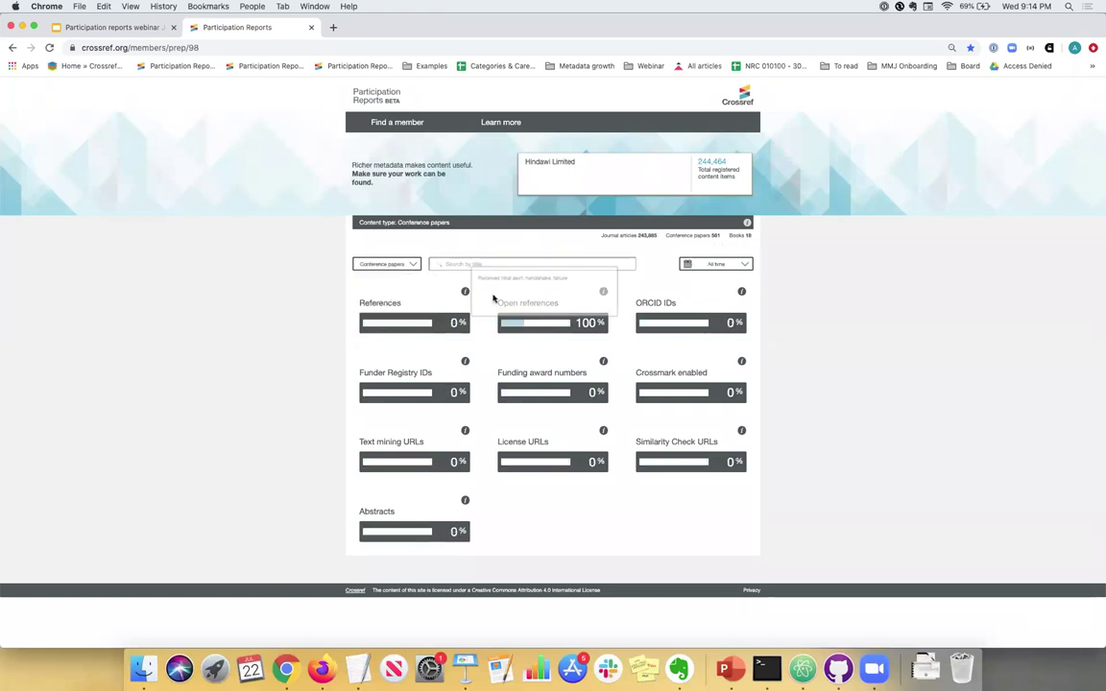
left_click(707, 267)
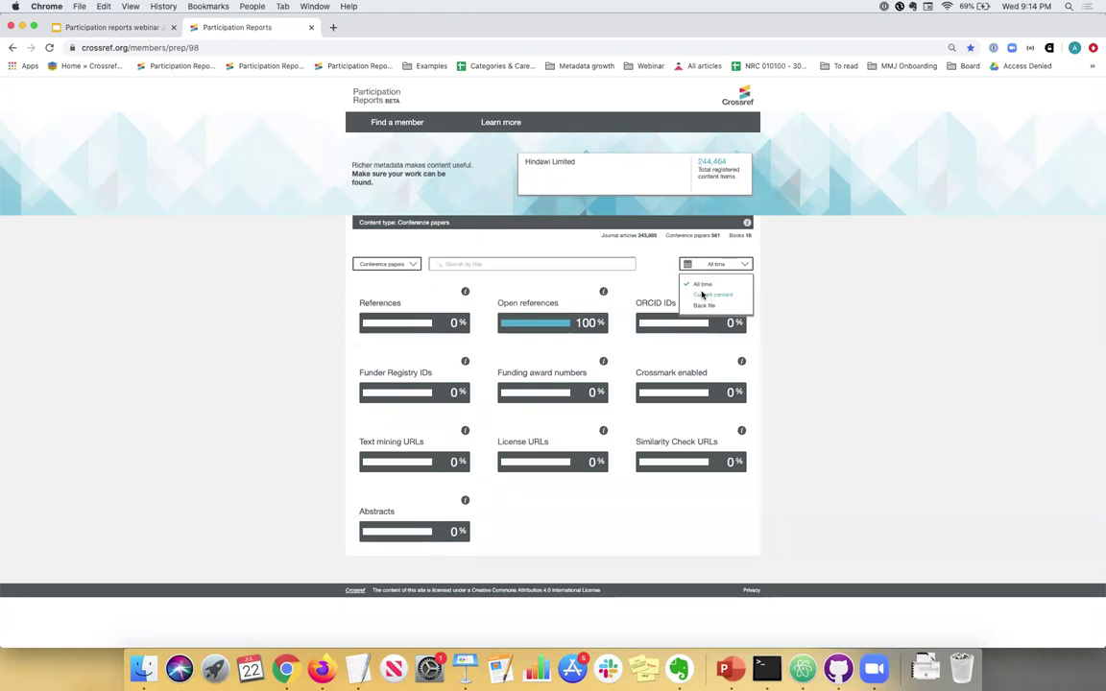
left_click(701, 296)
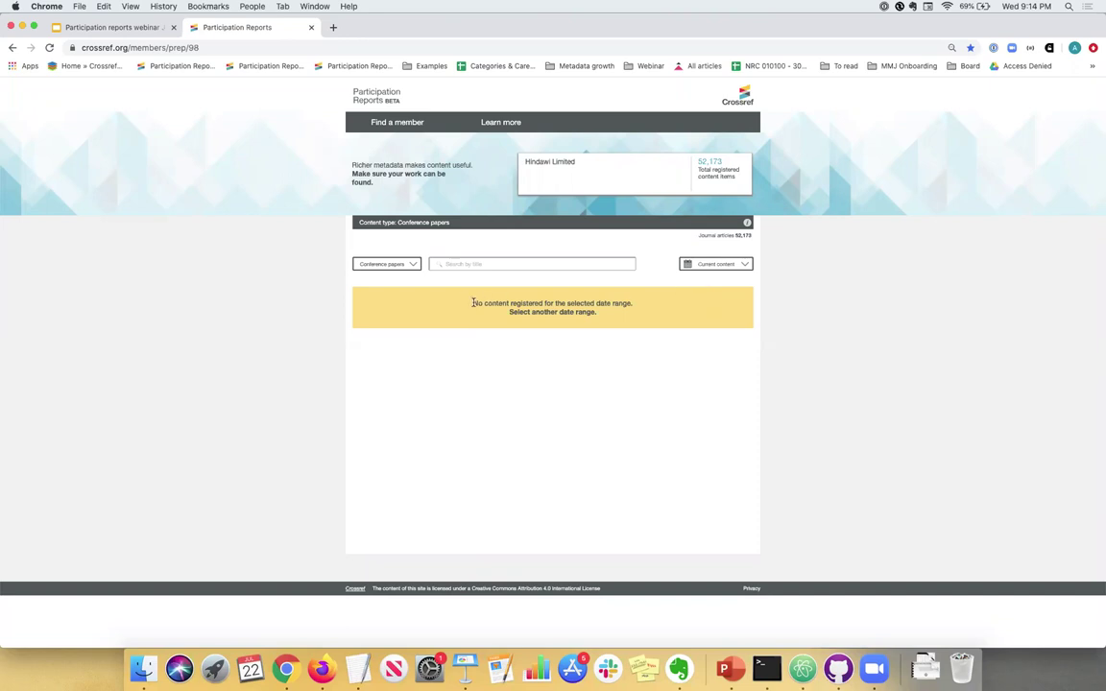
Highlight the no-content message, clear it, and return to journal articles
left_click_drag(472, 302, 608, 313)
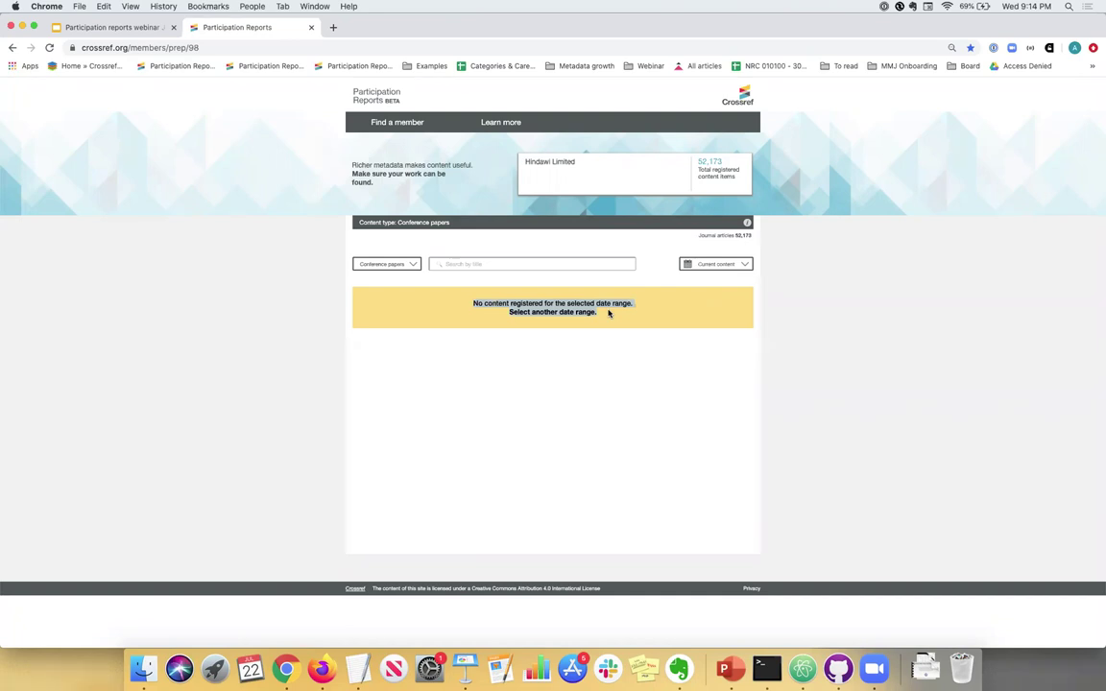
left_click(599, 304)
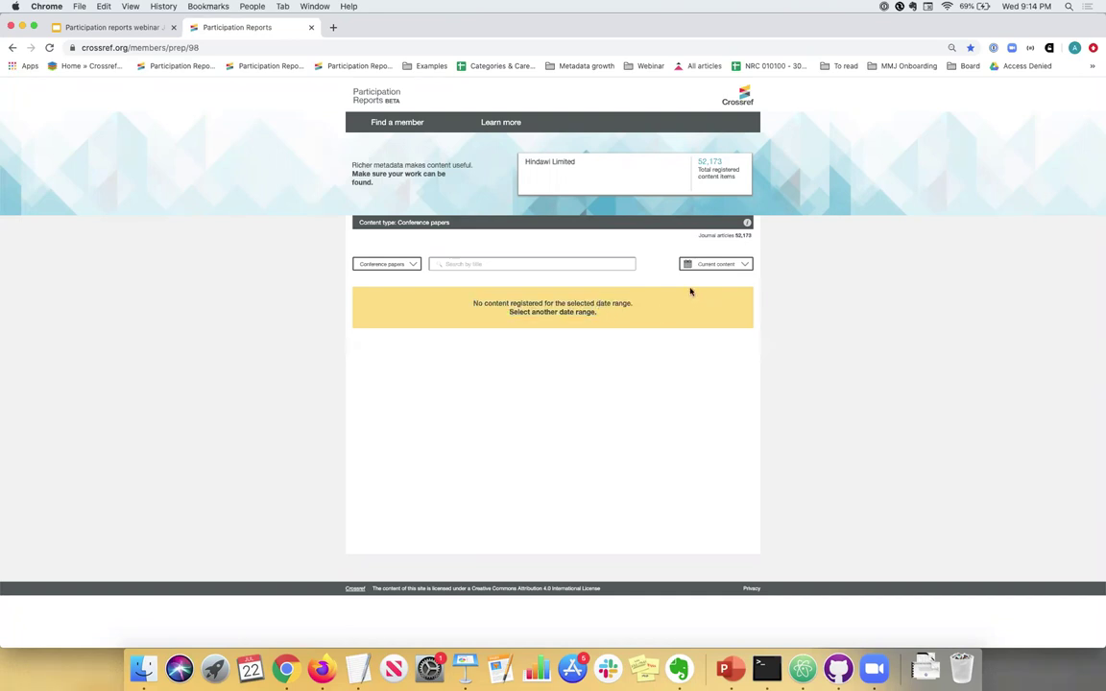
left_click(383, 265)
left_click(382, 284)
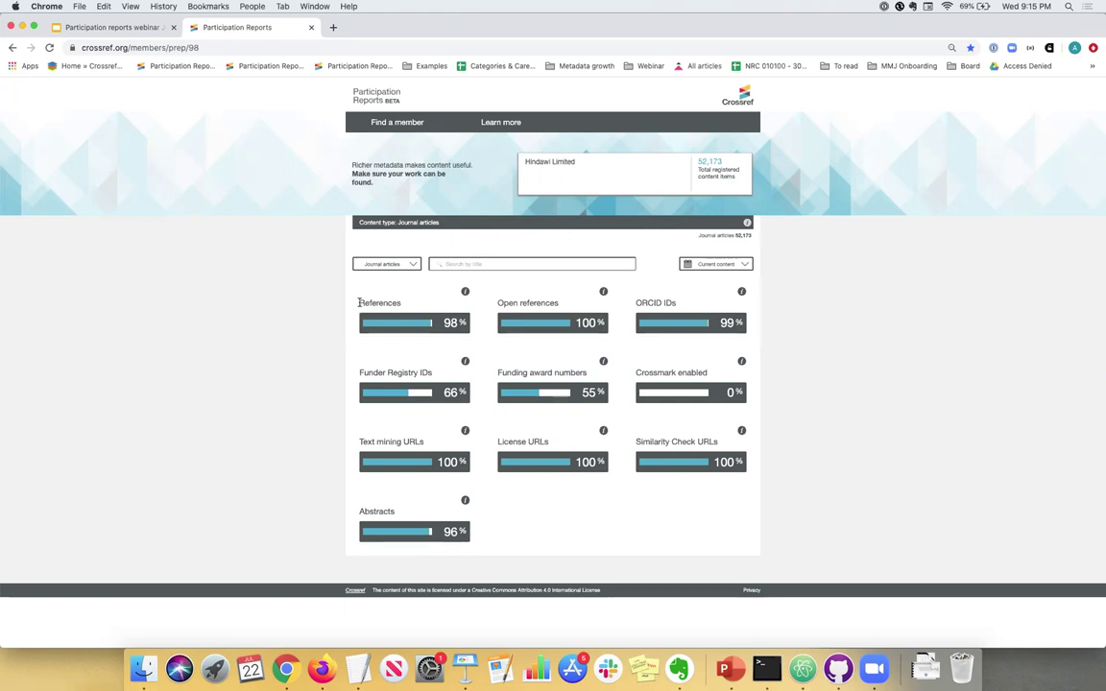
left_click_drag(359, 302, 399, 303)
left_click_drag(497, 303, 563, 307)
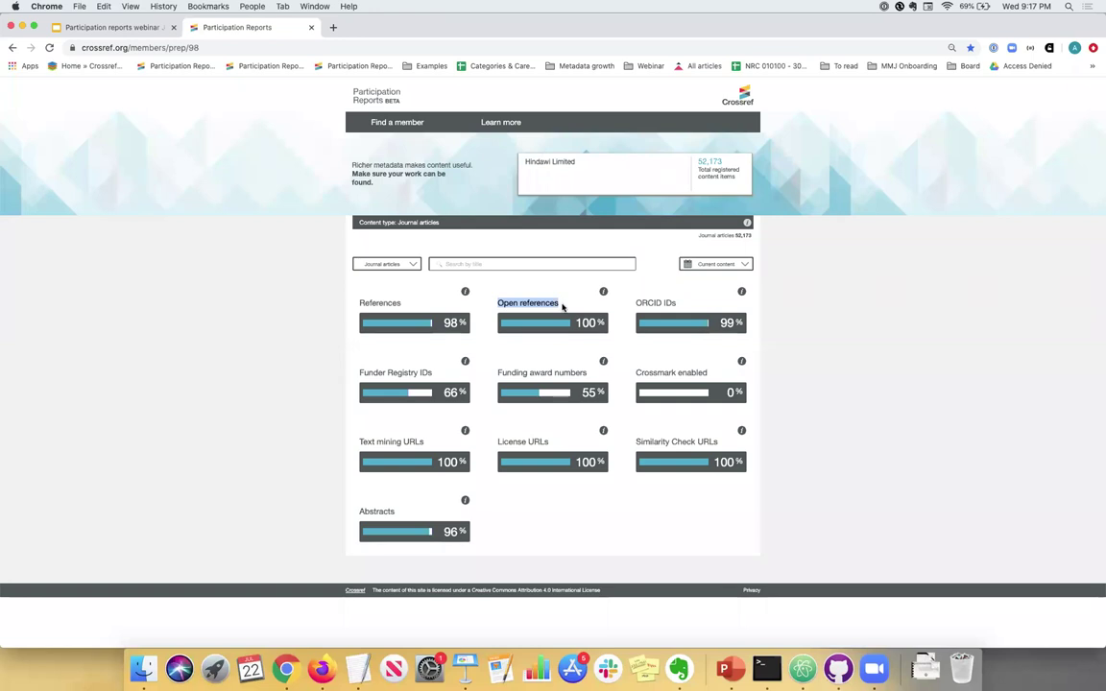
left_click(659, 317)
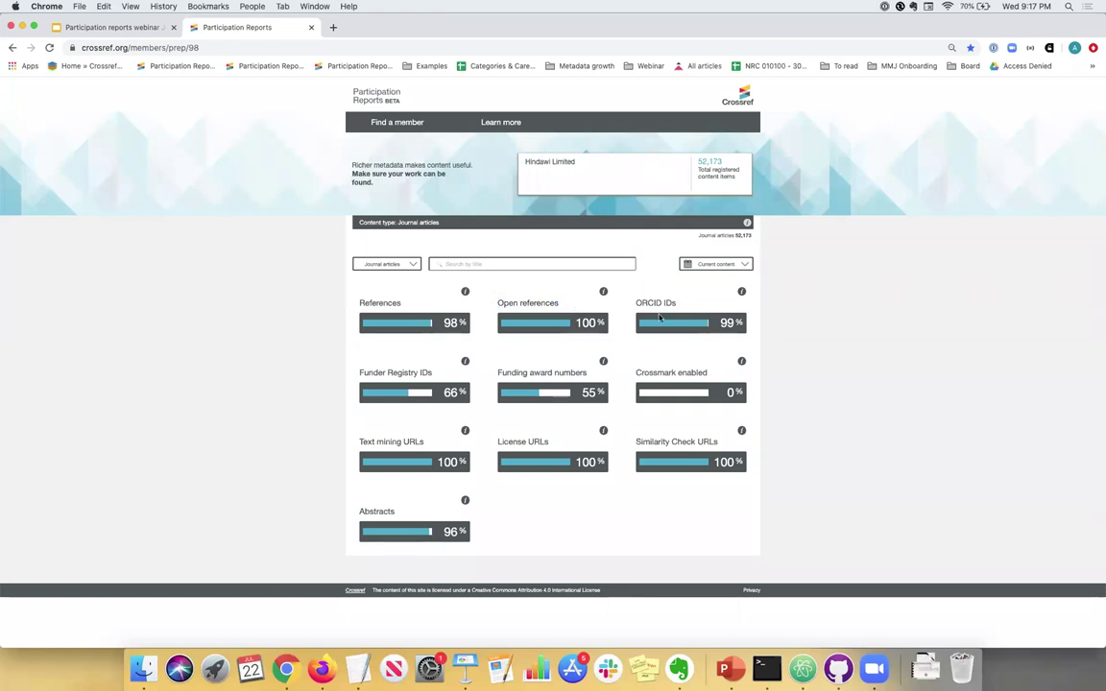
left_click_drag(641, 302, 696, 305)
left_click_drag(360, 371, 438, 380)
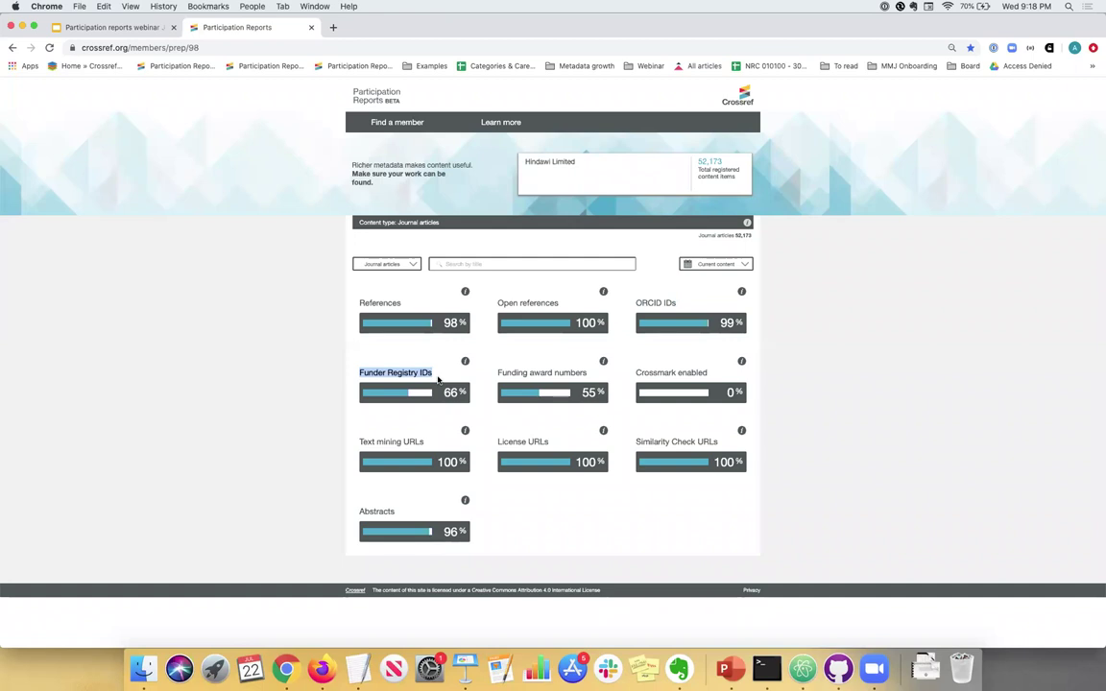
left_click(445, 393)
left_click_drag(637, 372, 711, 377)
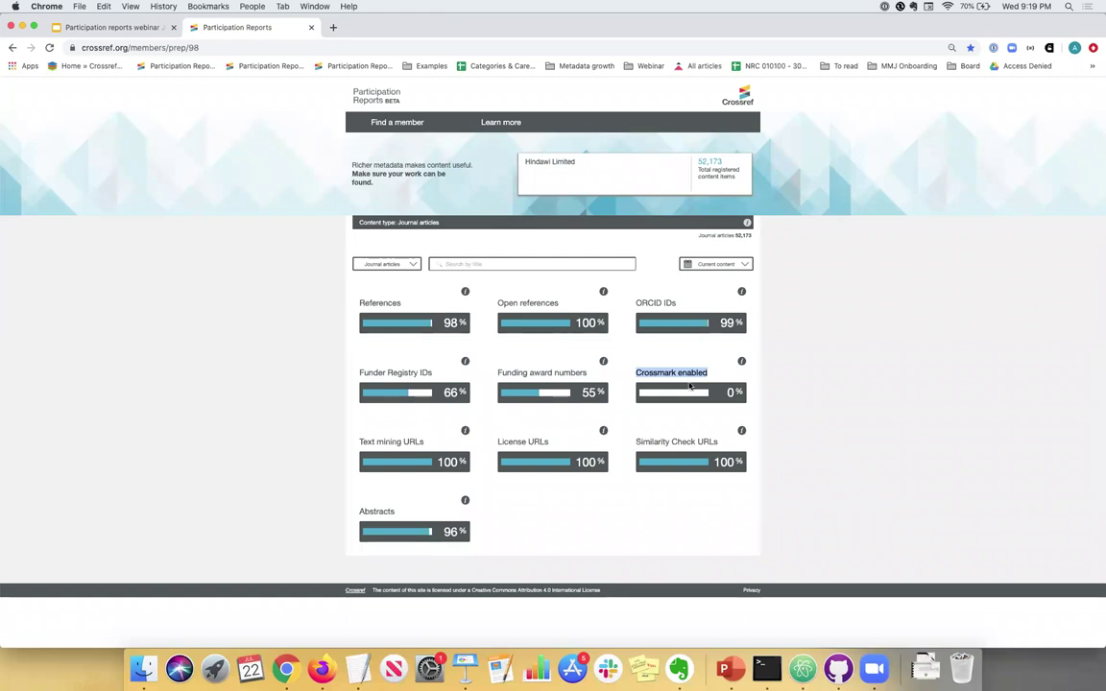
left_click_drag(366, 441, 429, 445)
left_click(427, 445)
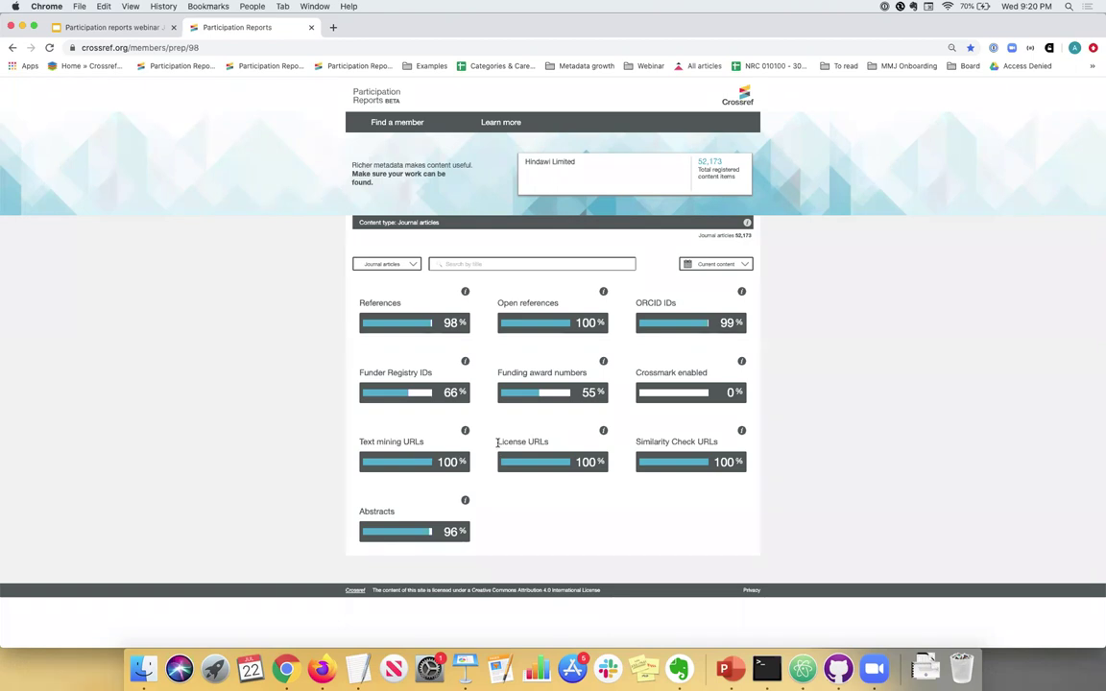
left_click_drag(498, 442, 553, 445)
left_click_drag(635, 444, 719, 447)
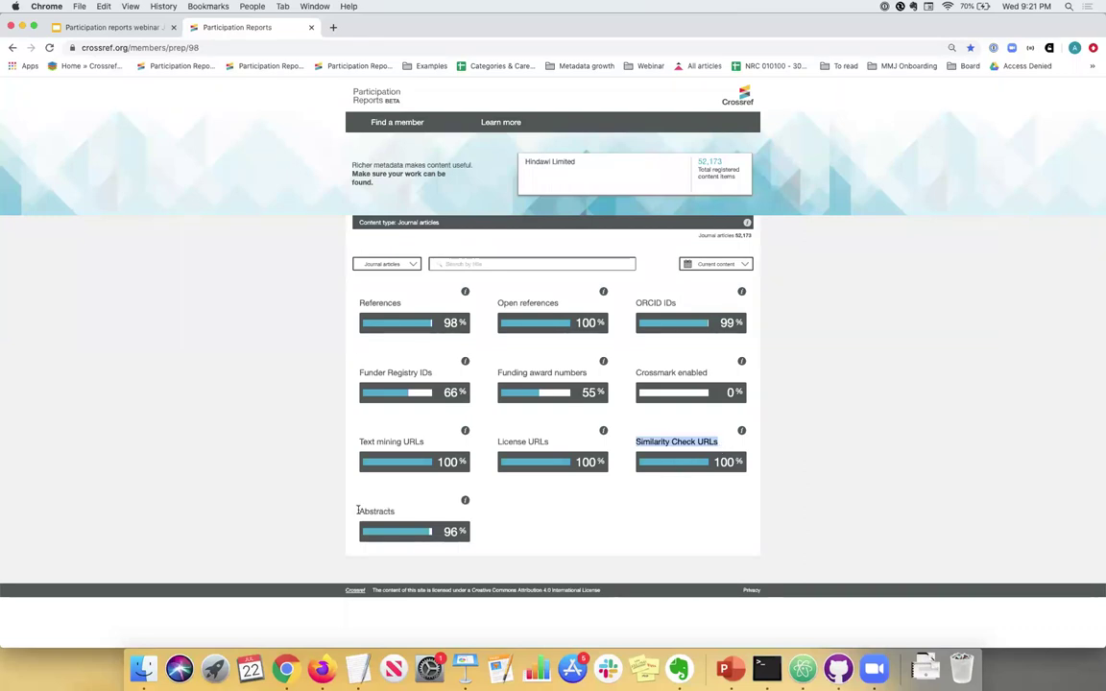
Highlight the Abstracts metric while discussing it, then clear the highlight
left_click_drag(359, 511, 414, 513)
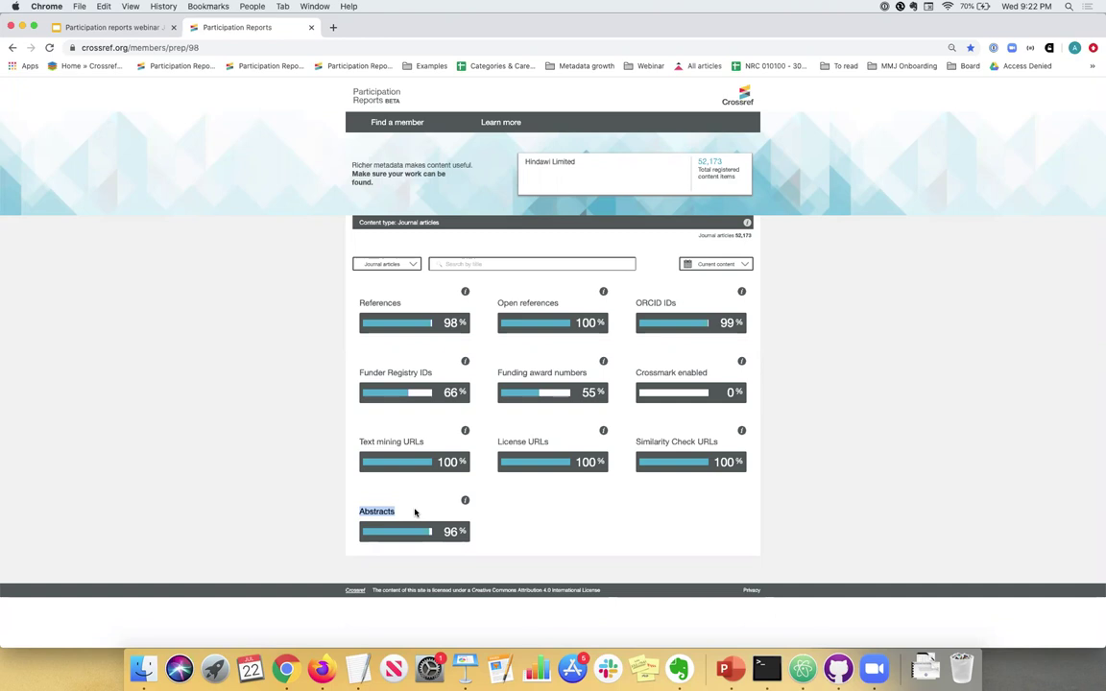
left_click(389, 509)
left_click(467, 264)
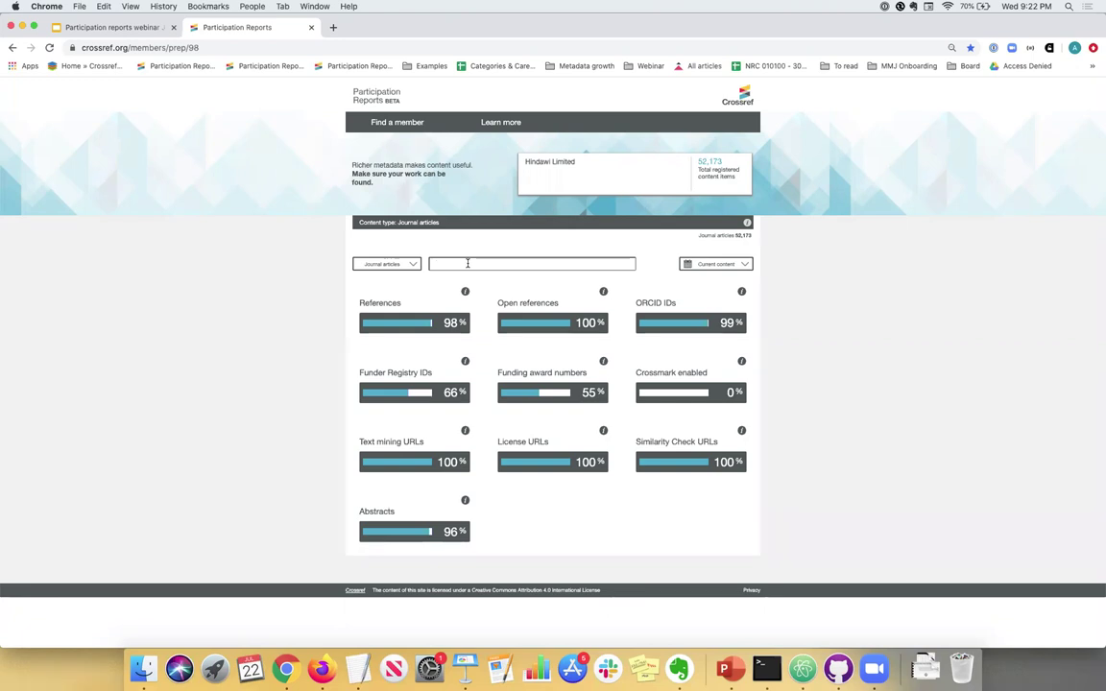
type("j")
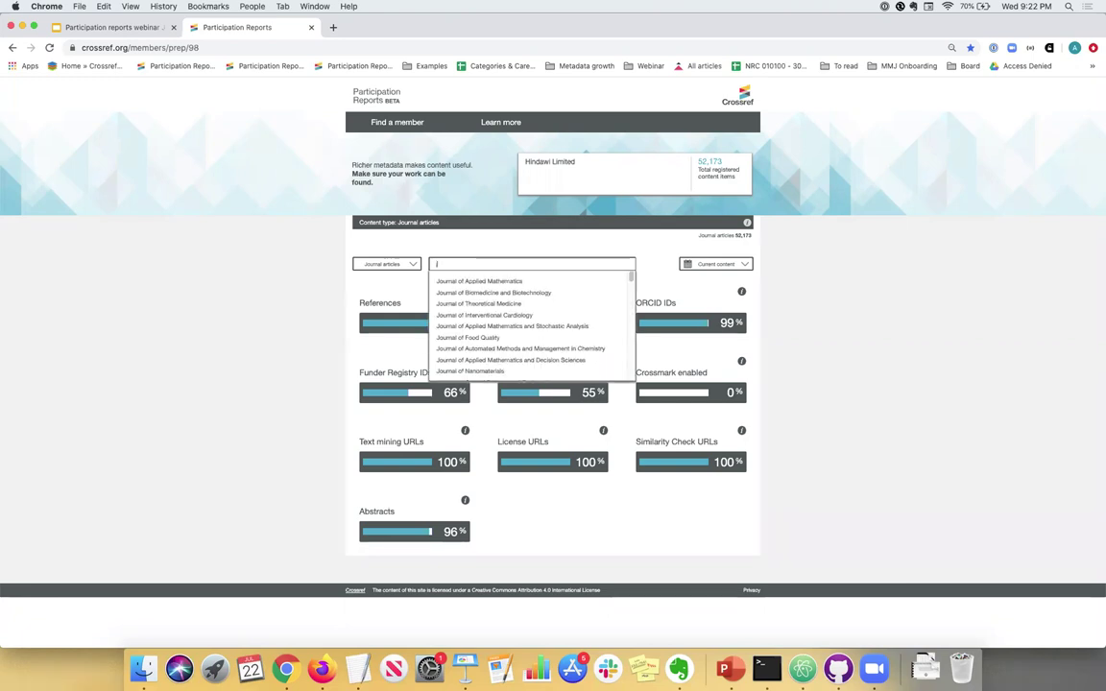
left_click(458, 282)
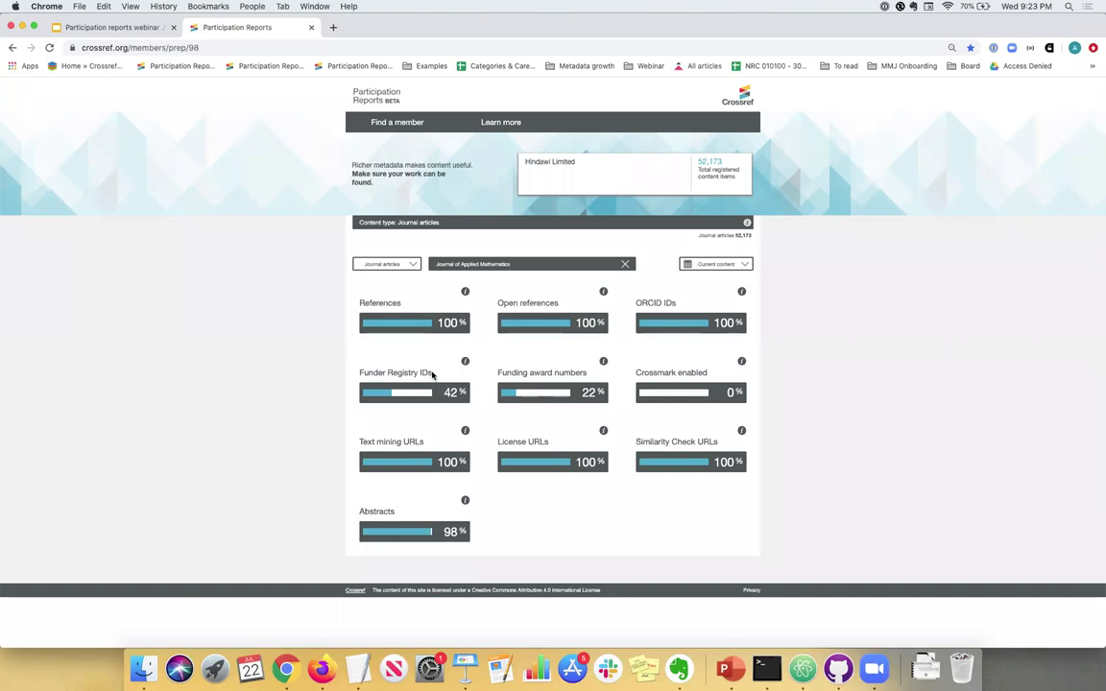
left_click_drag(433, 373, 368, 373)
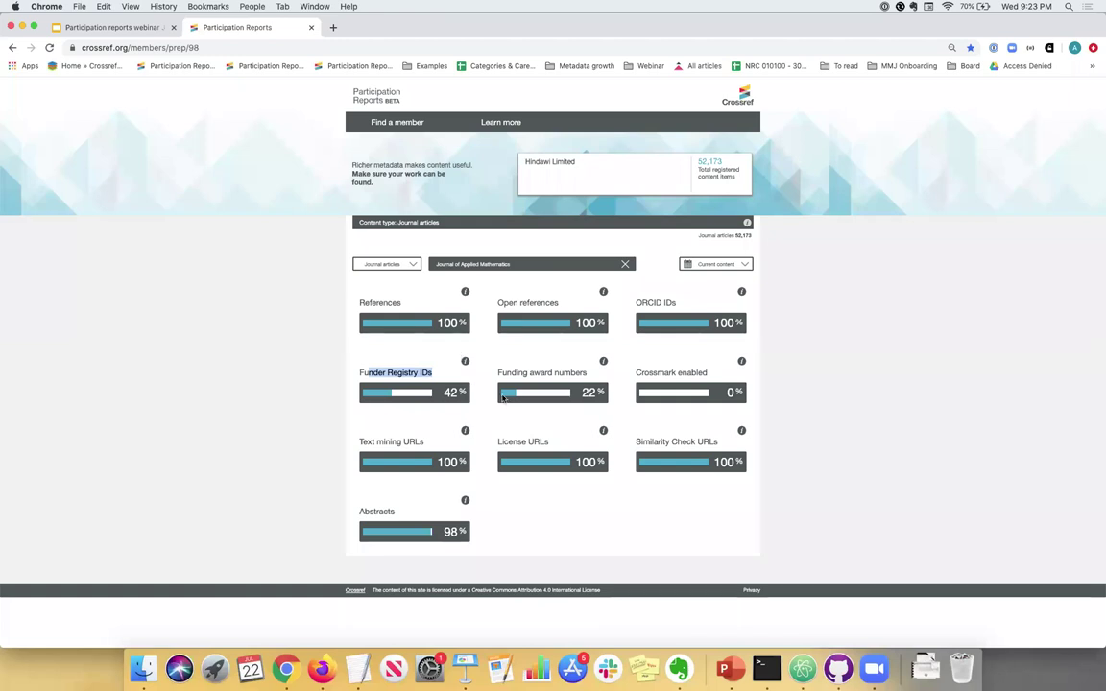
Replace the Journal of Applied Mathematics filter with Journal of Botany
left_click(480, 265)
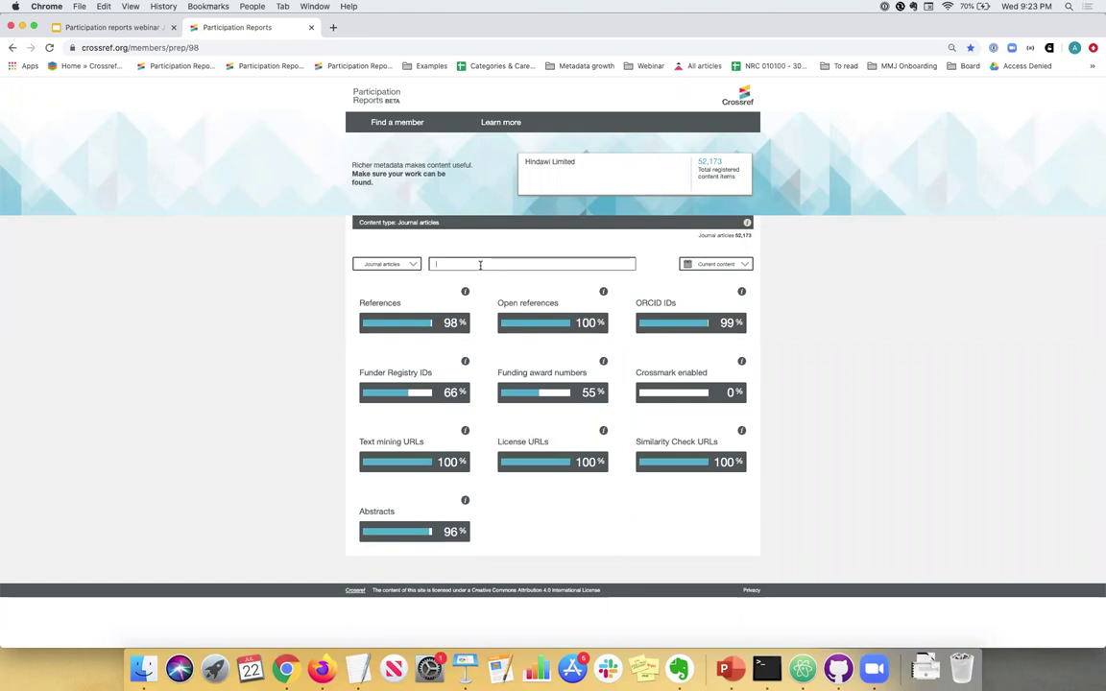
type("j")
scroll(468, 326, "down", 3)
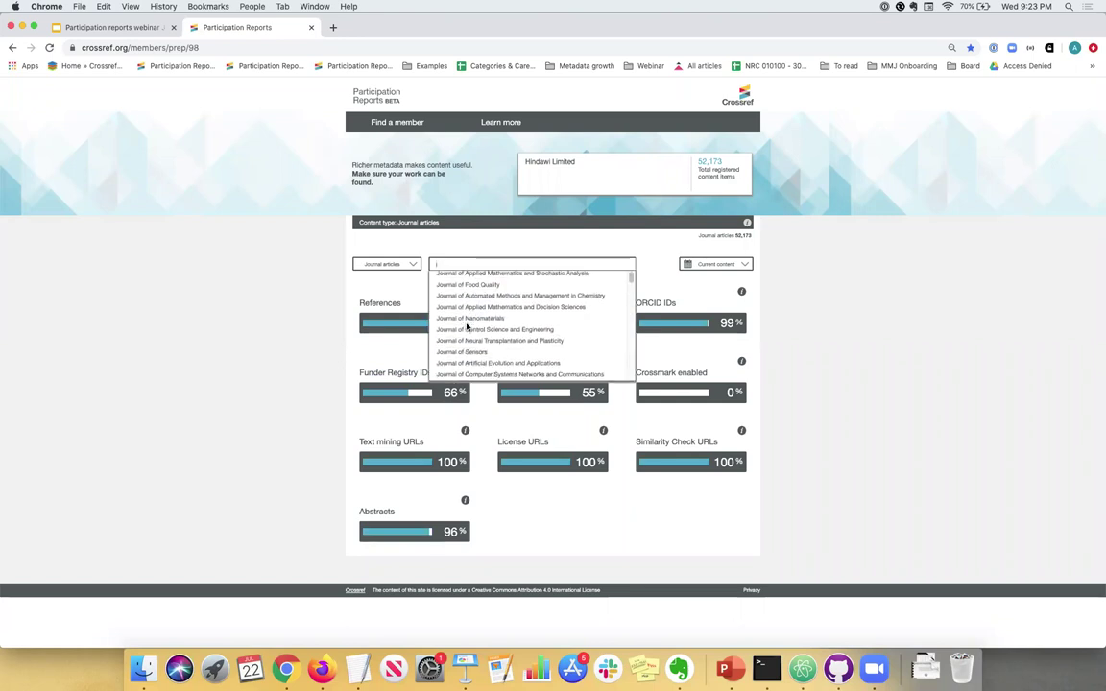
scroll(467, 327, "down", 3)
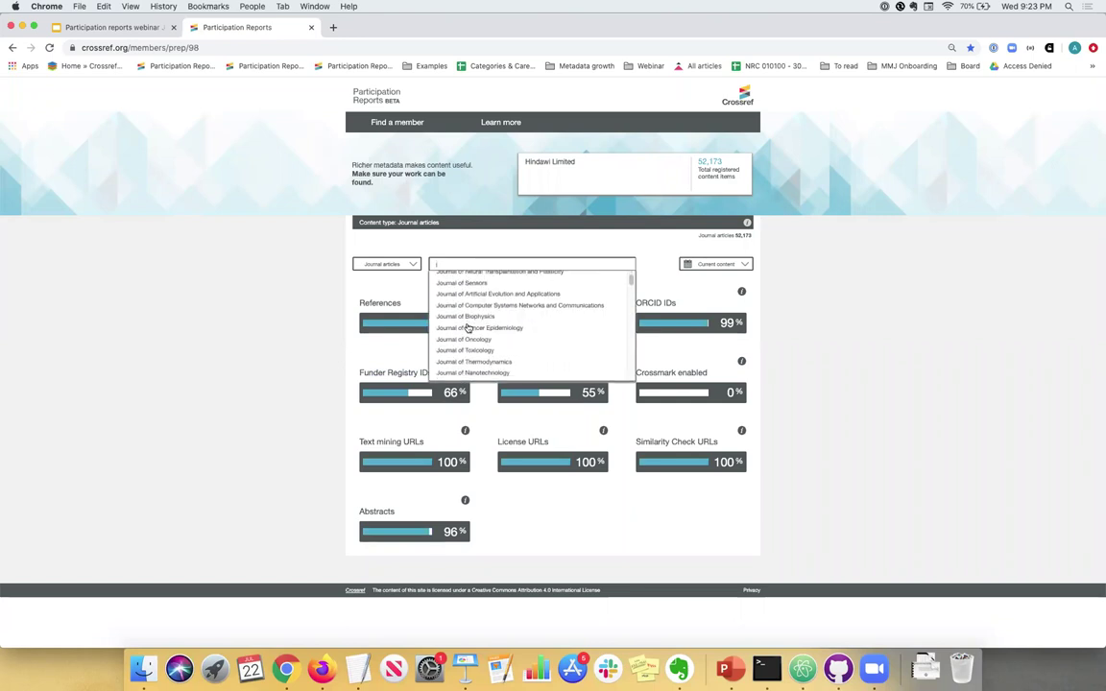
scroll(467, 328, "down", 2)
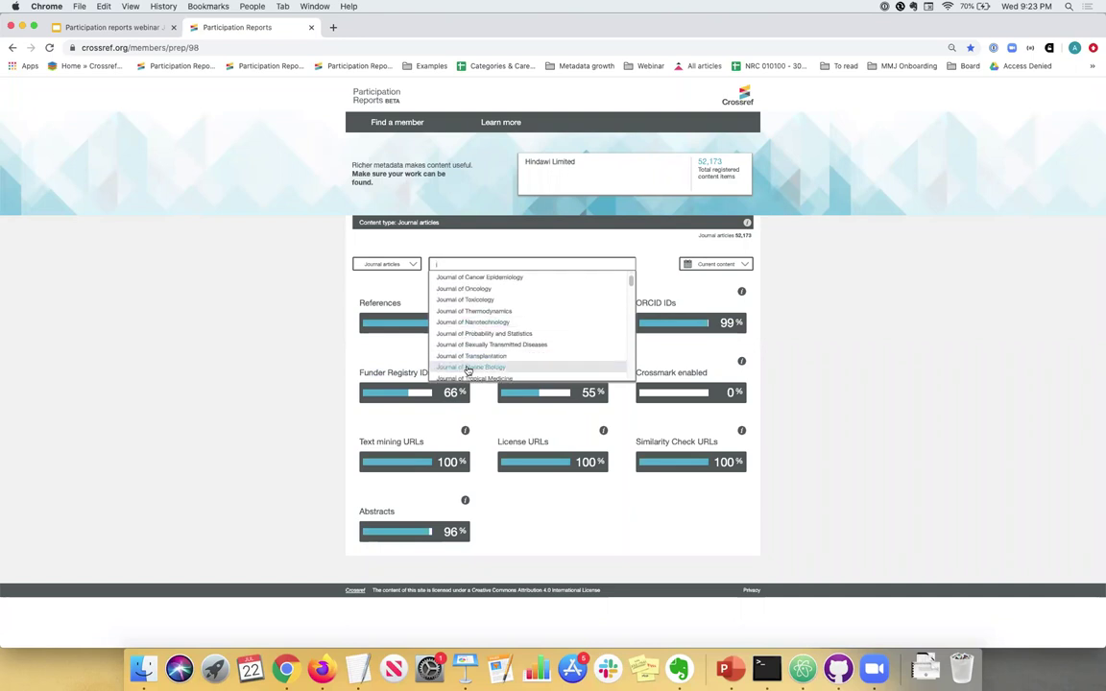
scroll(468, 370, "down", 4)
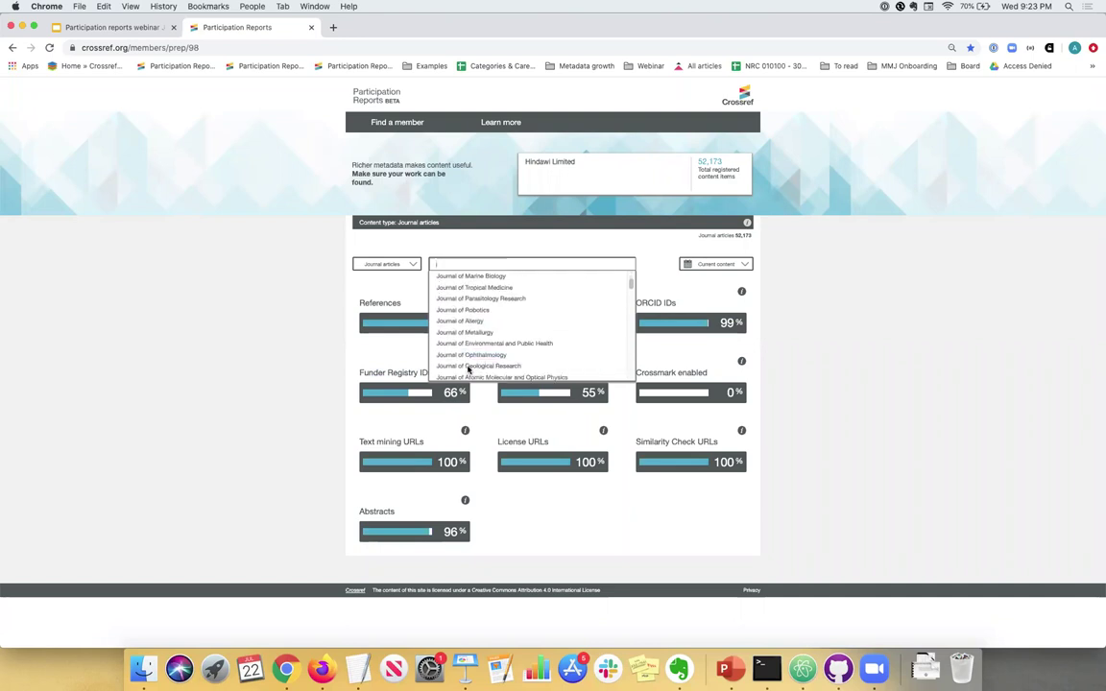
scroll(468, 369, "down", 2)
left_click(468, 370)
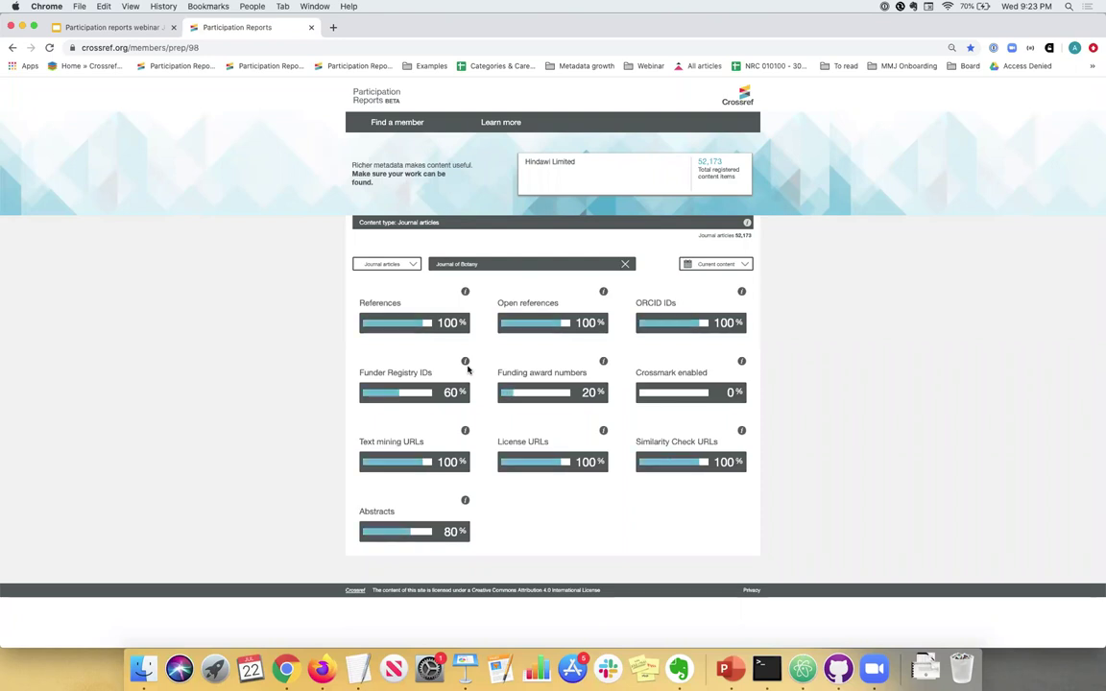
Clear the Journal of Botany filter and browse journal titles matching 'j'
left_click(437, 264)
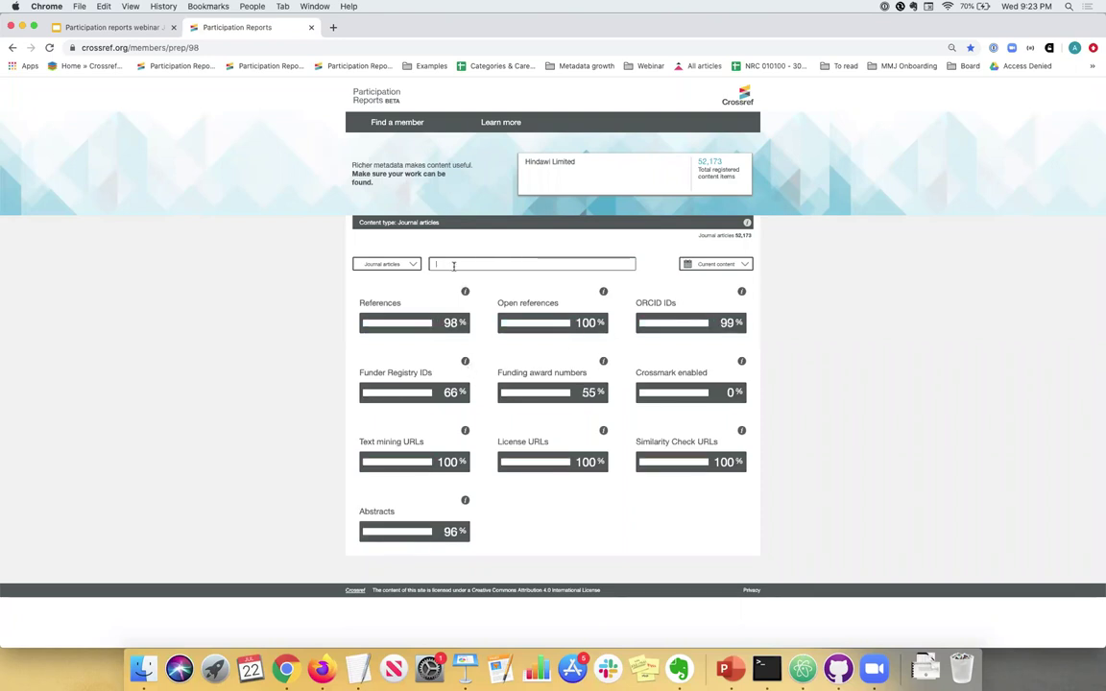
type("j")
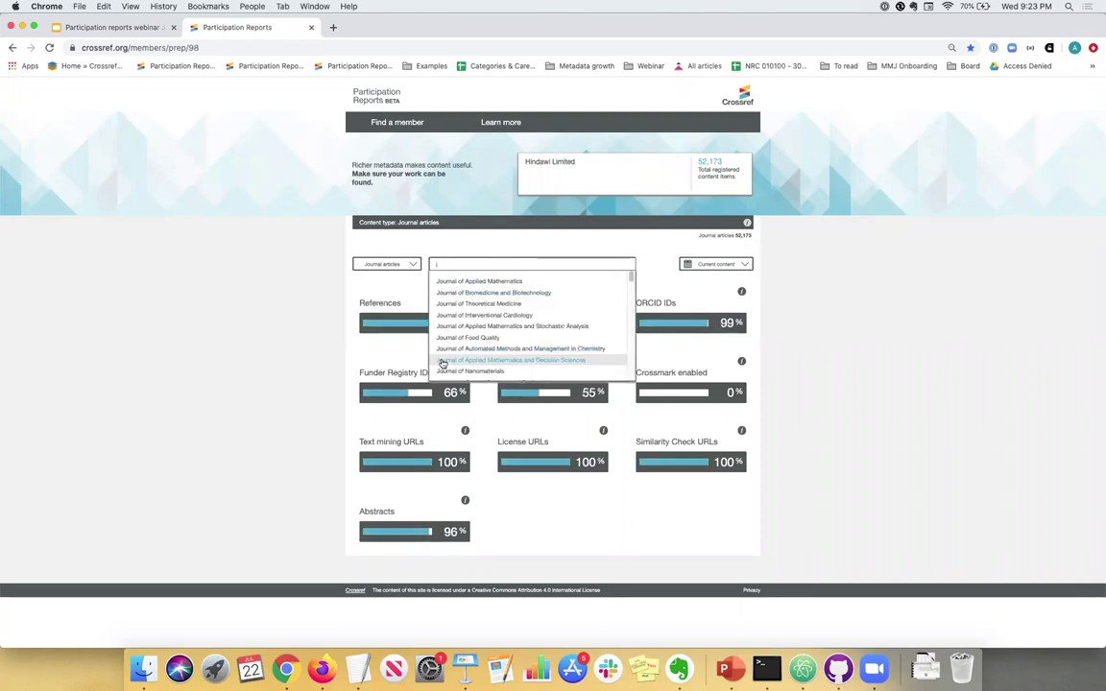
scroll(443, 363, "down", 2)
scroll(458, 336, "down", 10)
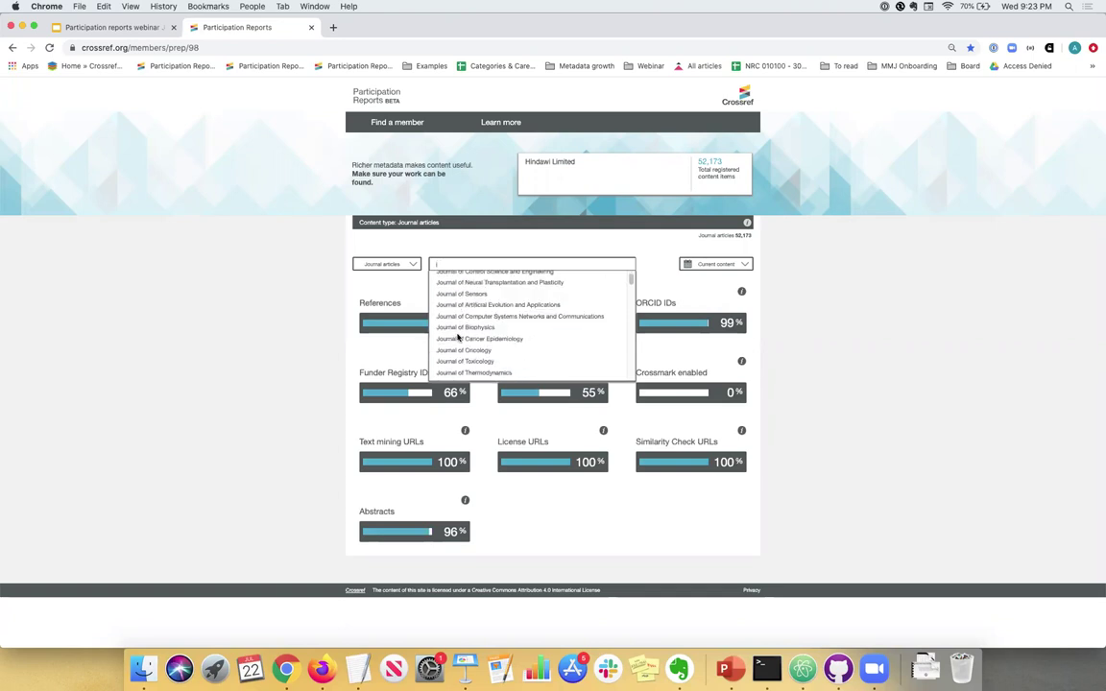
scroll(458, 336, "down", 10)
scroll(457, 336, "down", 2)
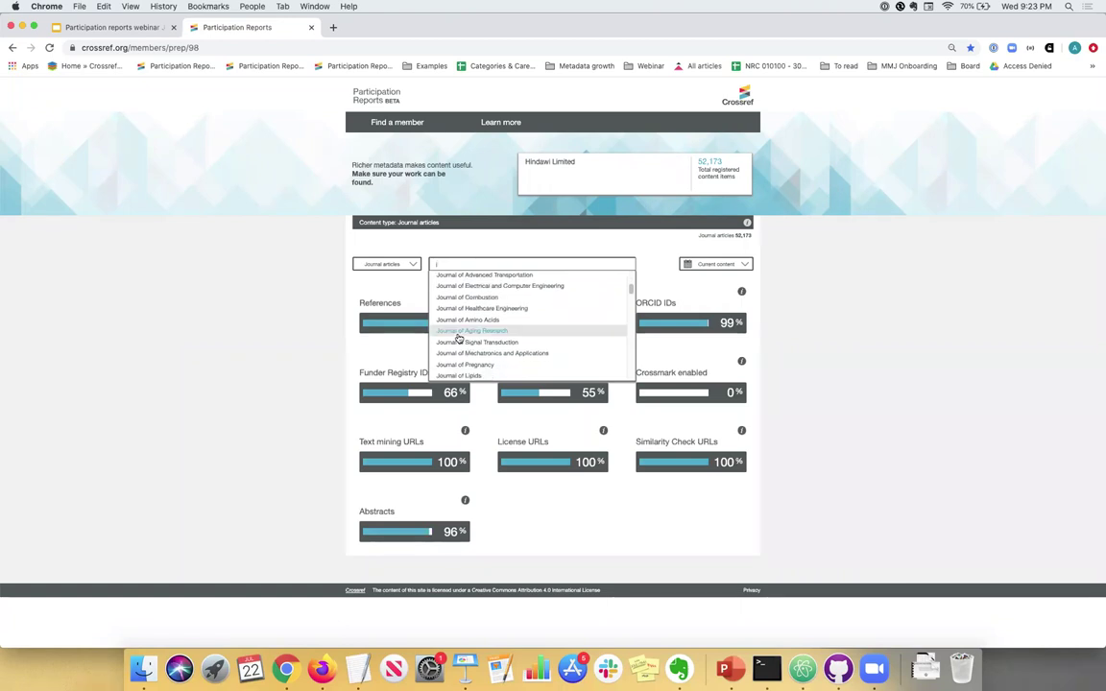
scroll(458, 338, "down", 1)
scroll(458, 374, "down", 3)
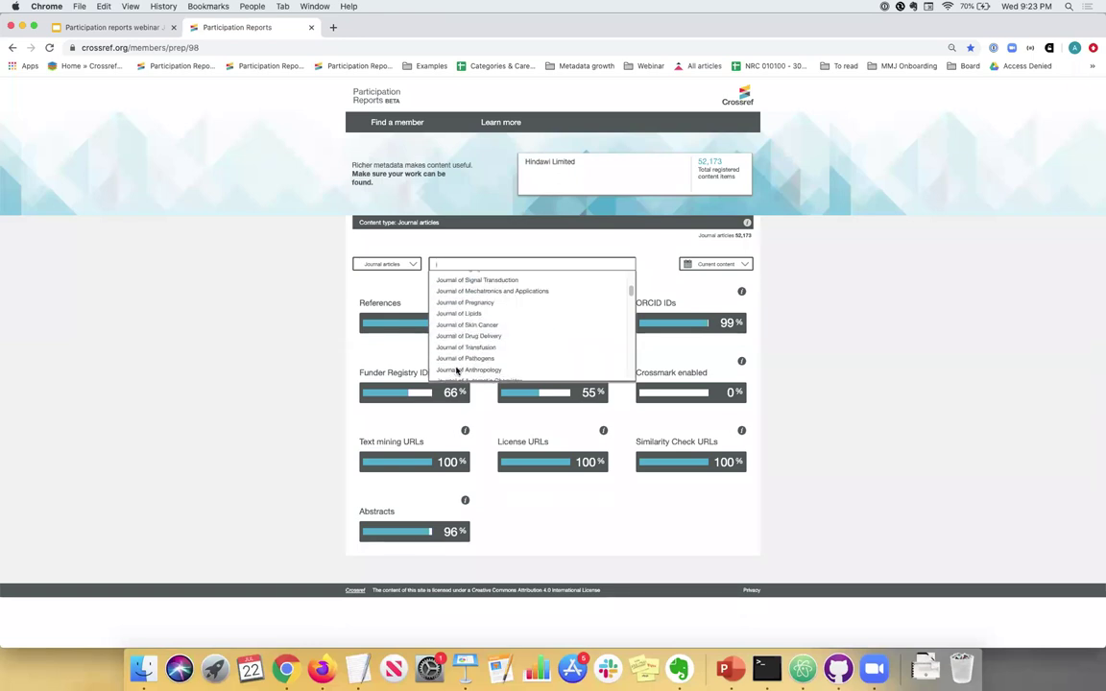
scroll(460, 372, "down", 1)
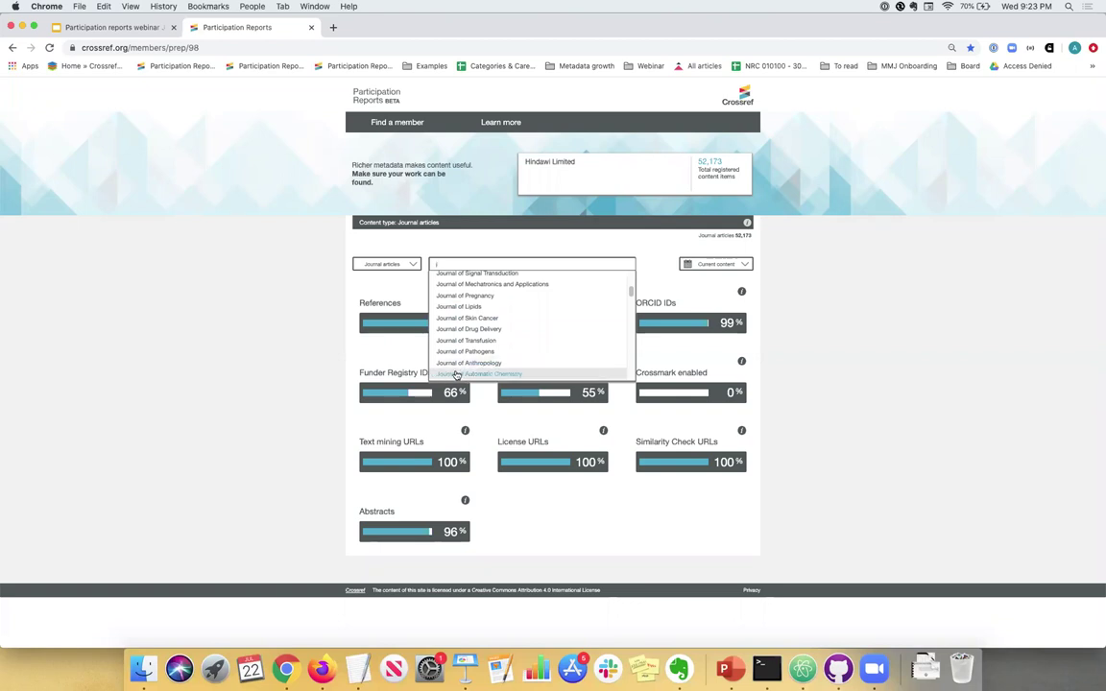
View the Journal of Automatic Chemistry report showing 0% everywhere, then remove that filter
left_click(460, 374)
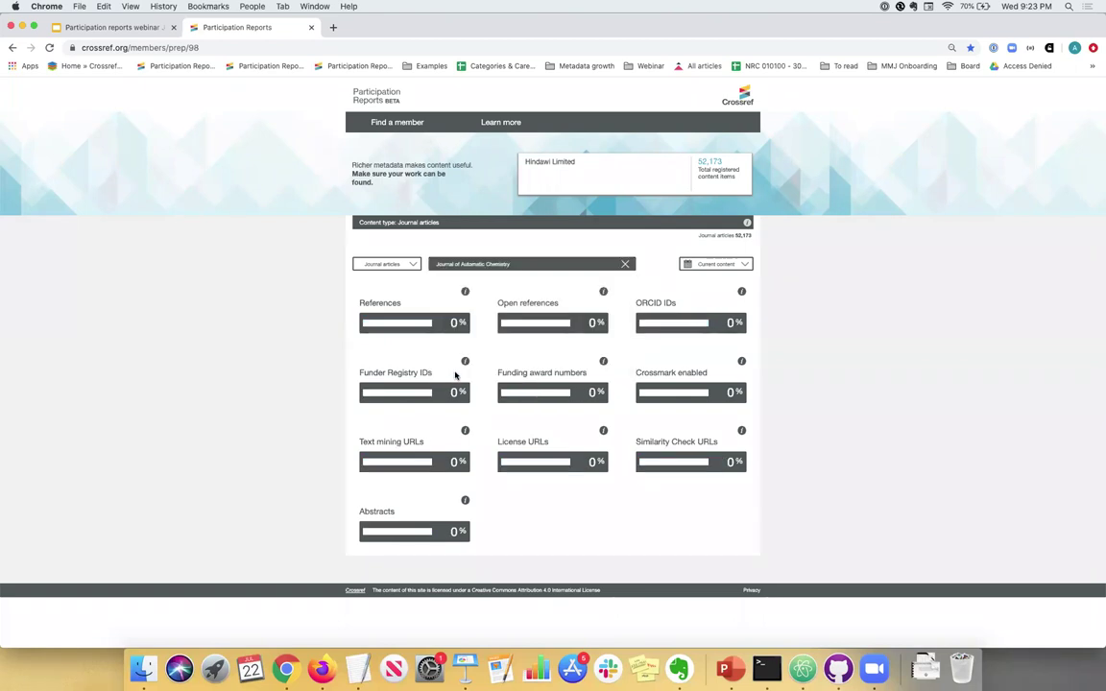
left_click(470, 266)
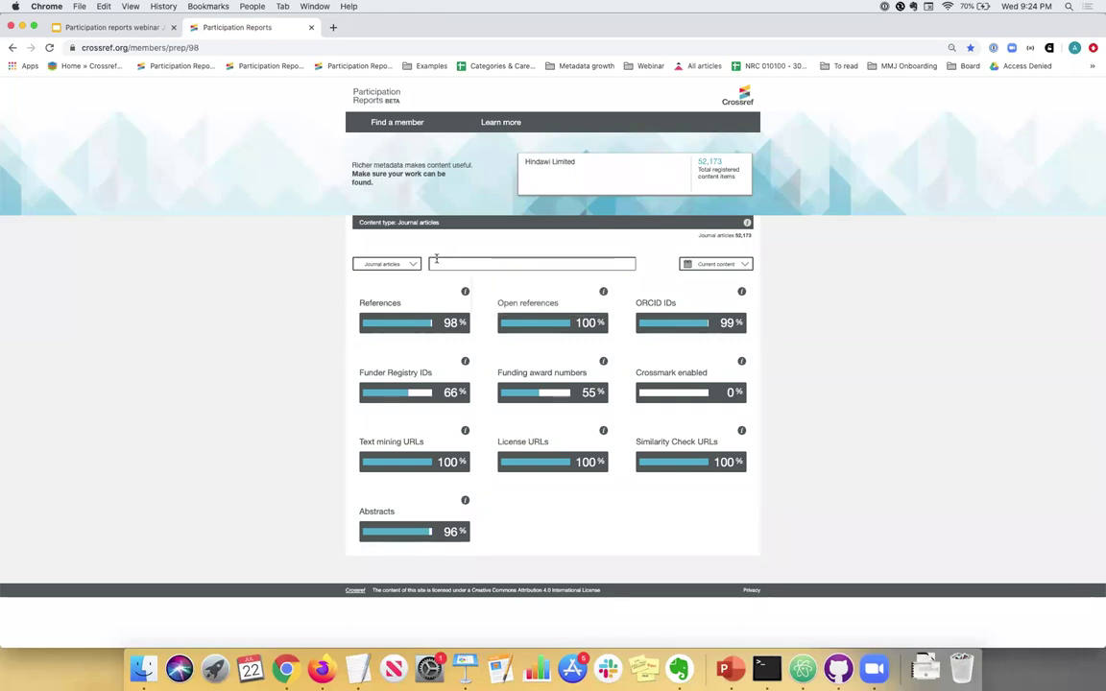
Switch Hindawi's report from current content to back-file content
left_click(715, 266)
left_click(706, 305)
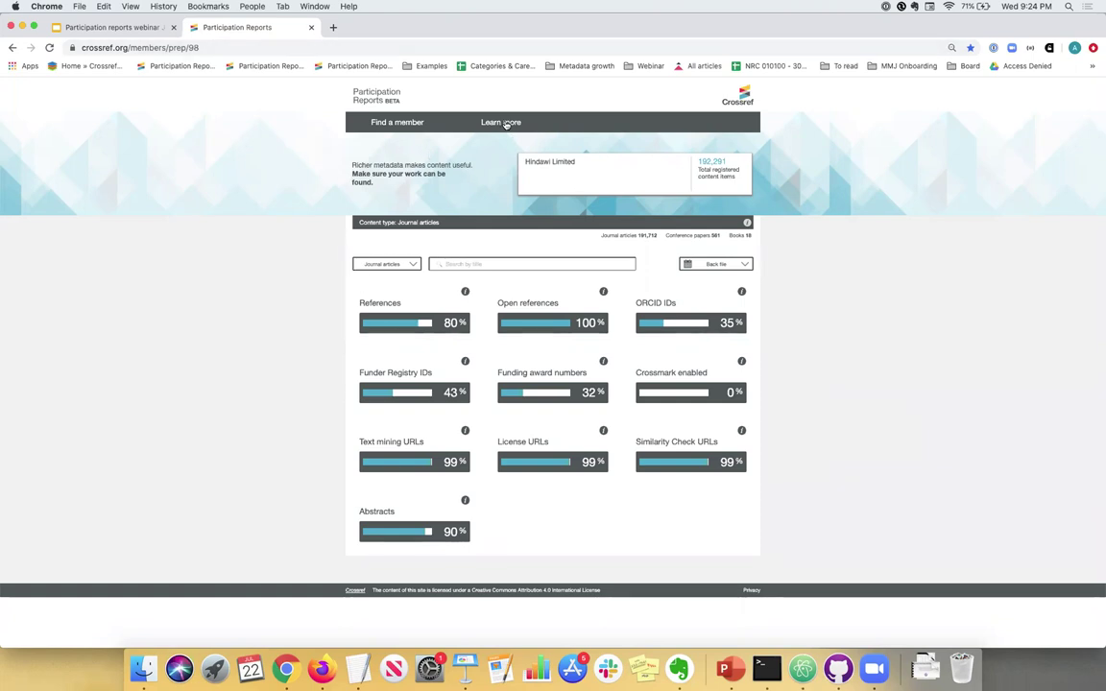
Return to the webinar slides and advance past both report screenshots to the Activity slide
left_click(121, 27)
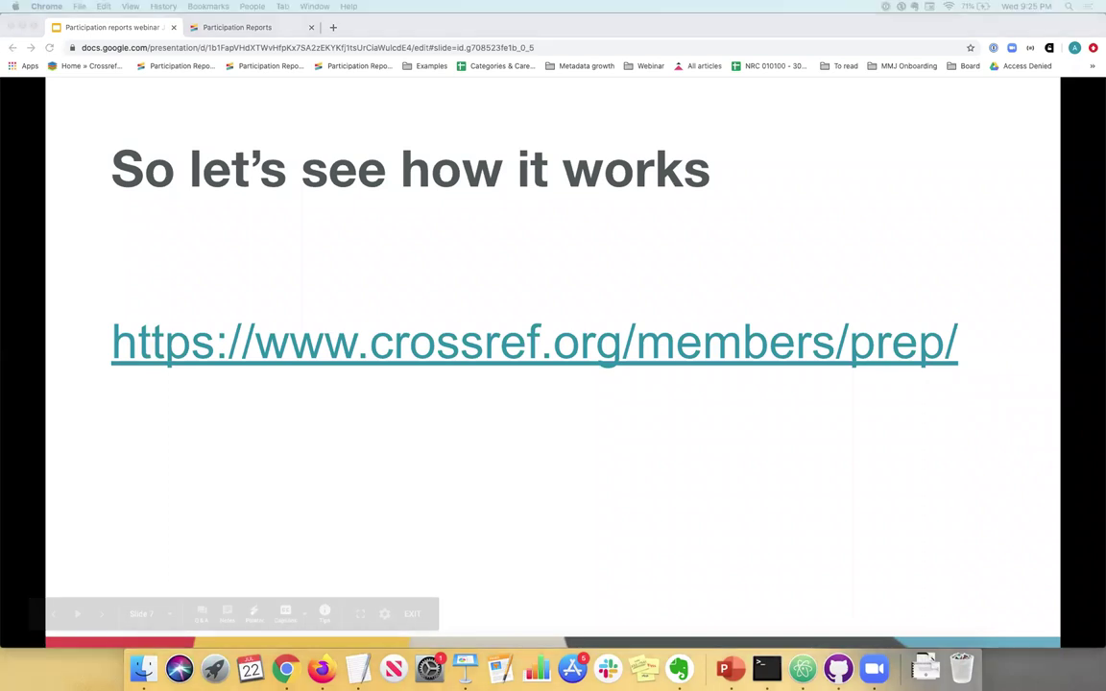
key("Right")
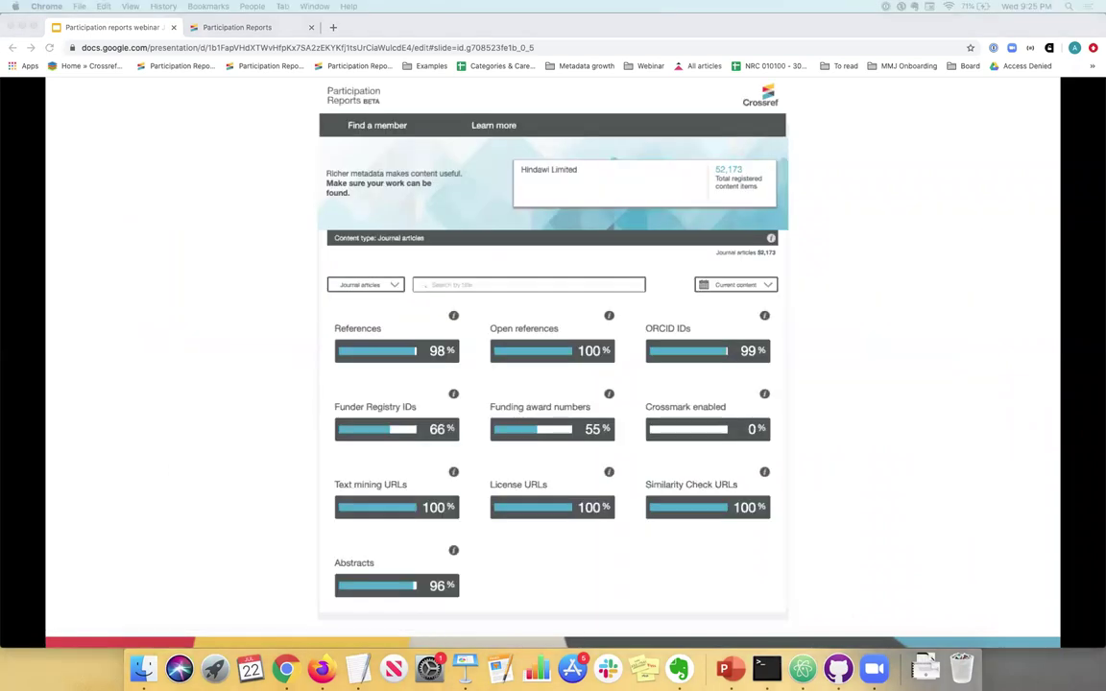
key("Right")
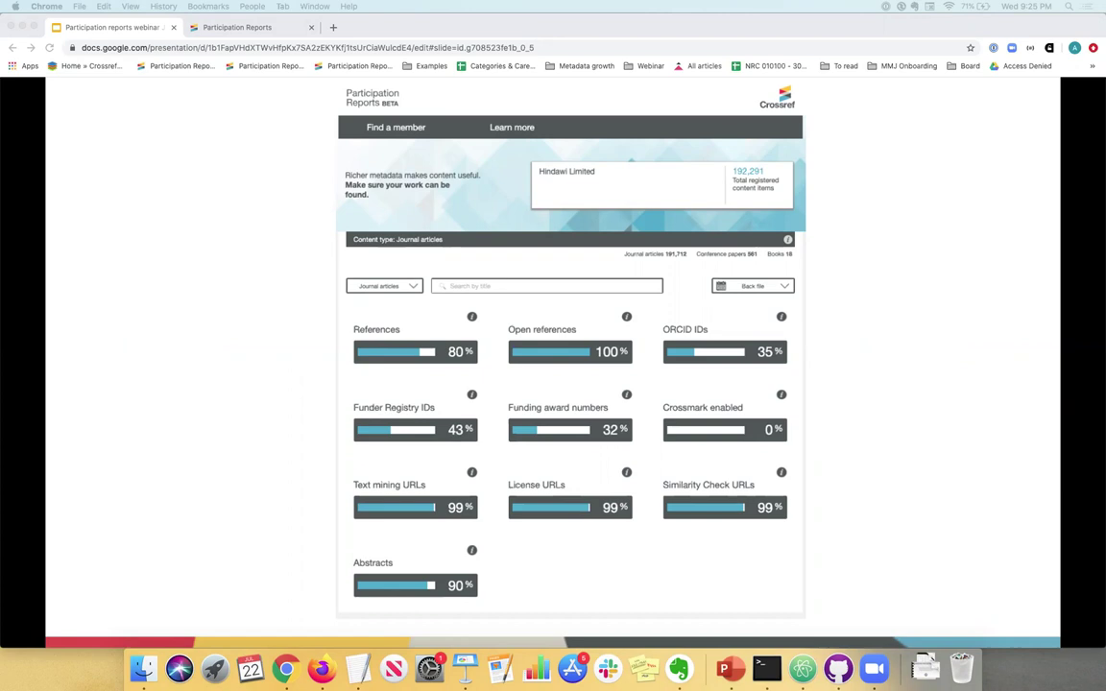
key("Right")
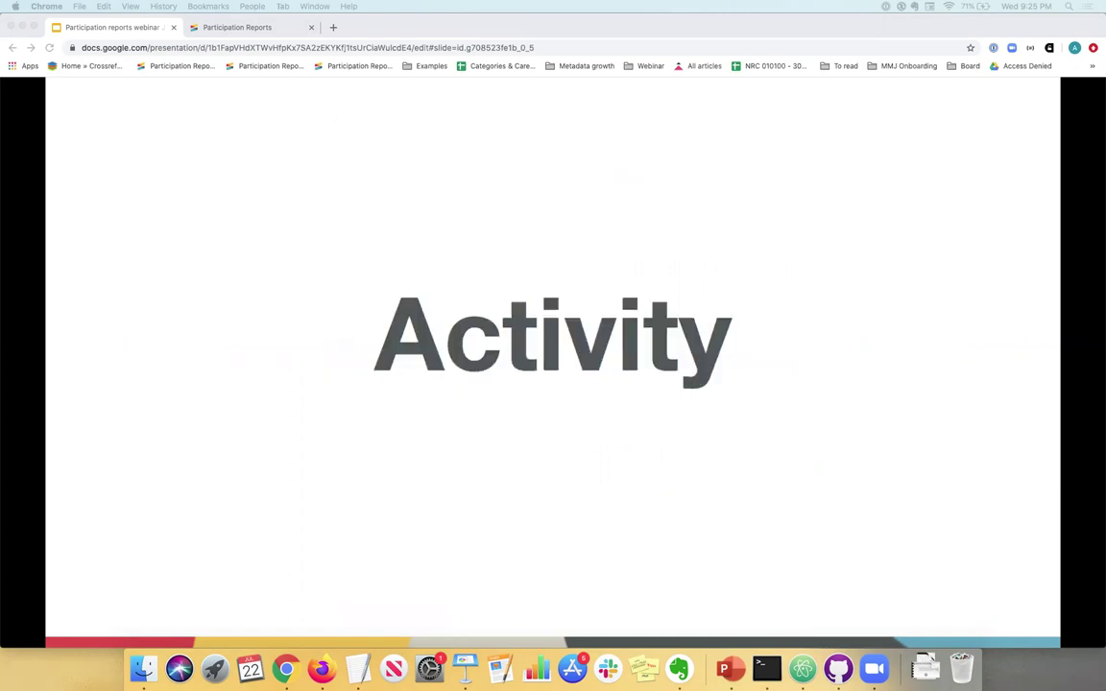